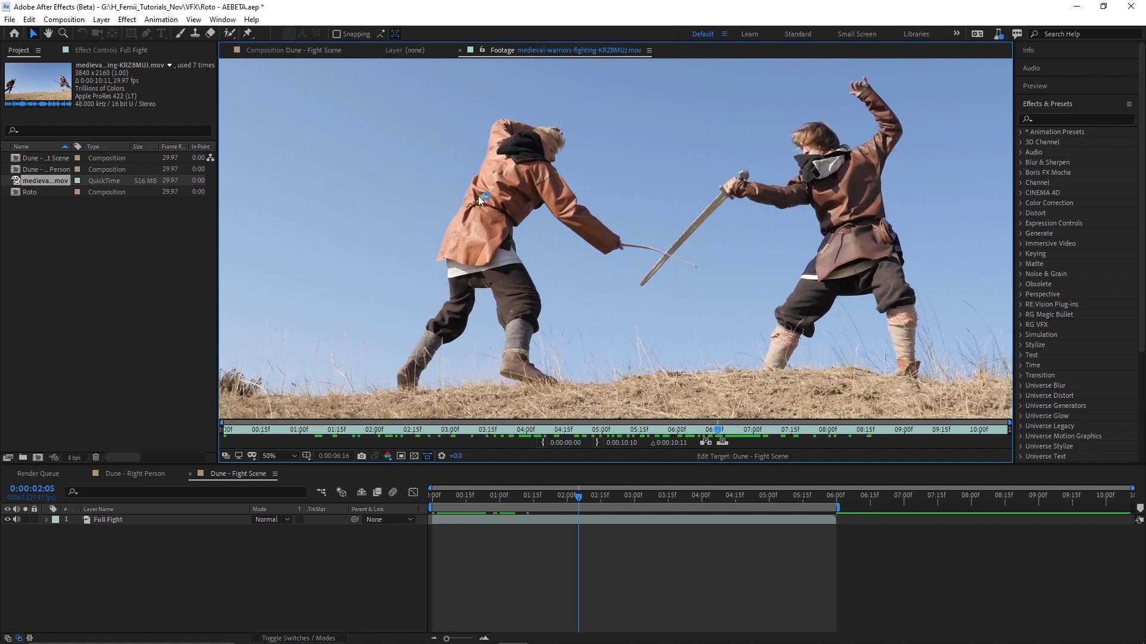
# - Open the Full Fight layer and paint Roto Brush foreground strokes over the left fighter's leg, torso and extended arm
pyautogui.click(229, 33)
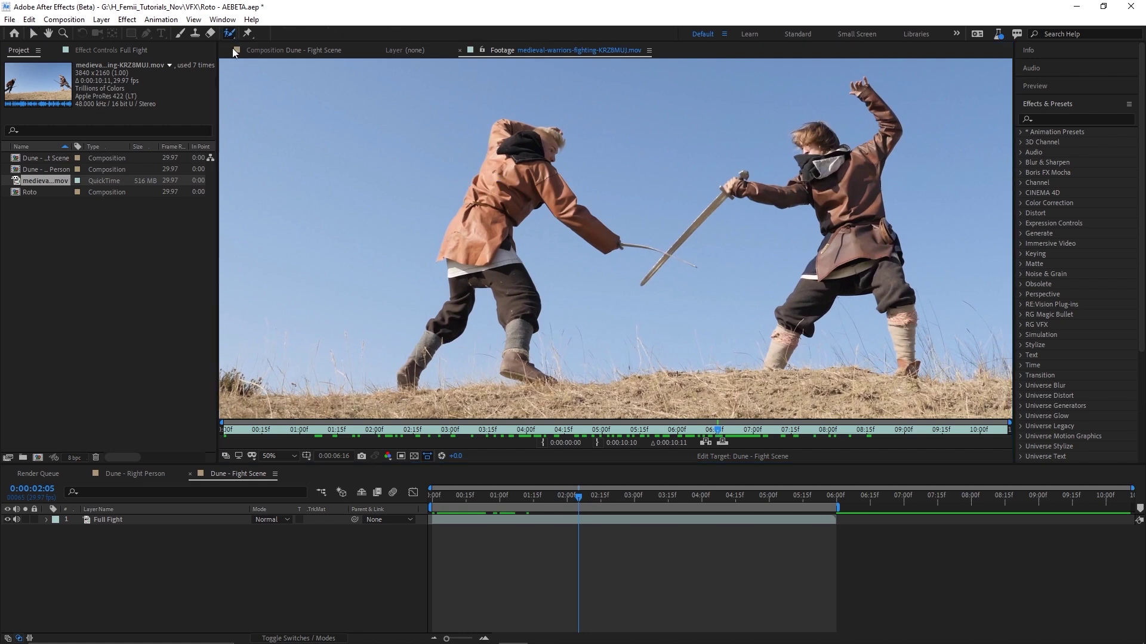
pyautogui.doubleClick(550, 519)
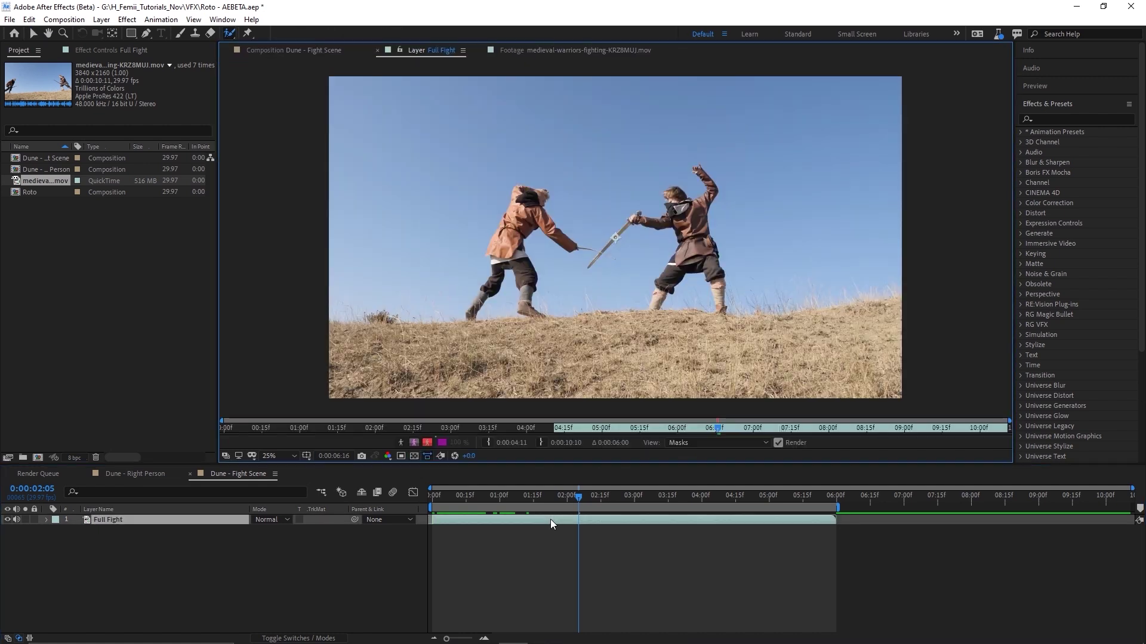
pyautogui.scroll(2, 275, 227)
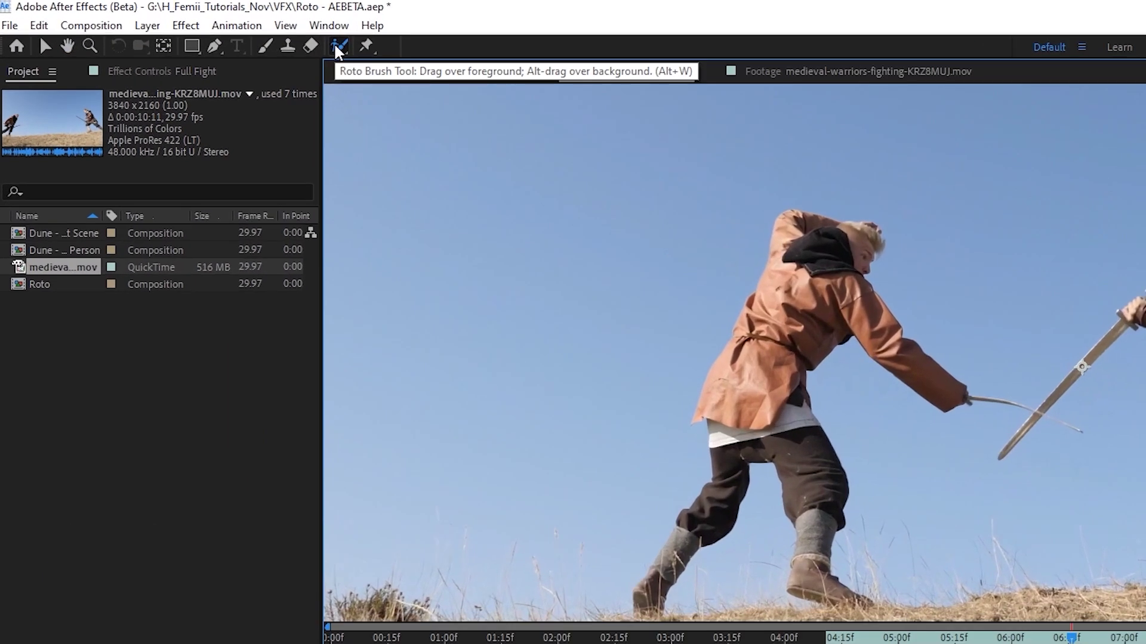
pyautogui.moveTo(715, 353); pyautogui.dragTo(592, 299)
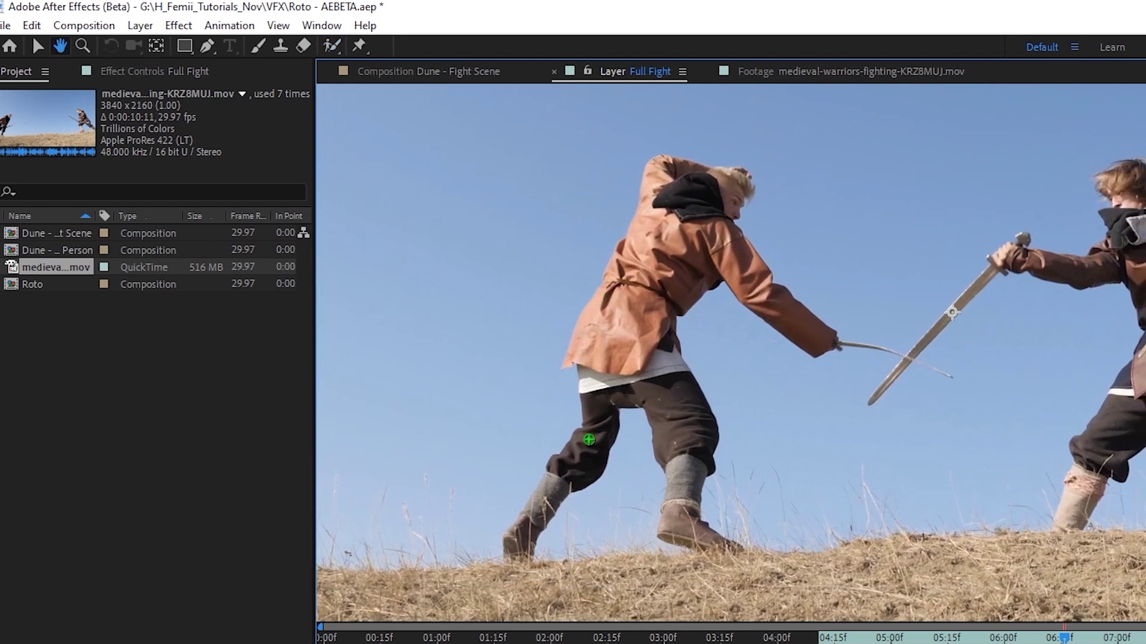
pyautogui.moveTo(326, 527)
pyautogui.mouseDown()
pyautogui.moveTo(360, 488)
pyautogui.moveTo(401, 385)
pyautogui.moveTo(422, 278)
pyautogui.moveTo(484, 184)
pyautogui.mouseUp()
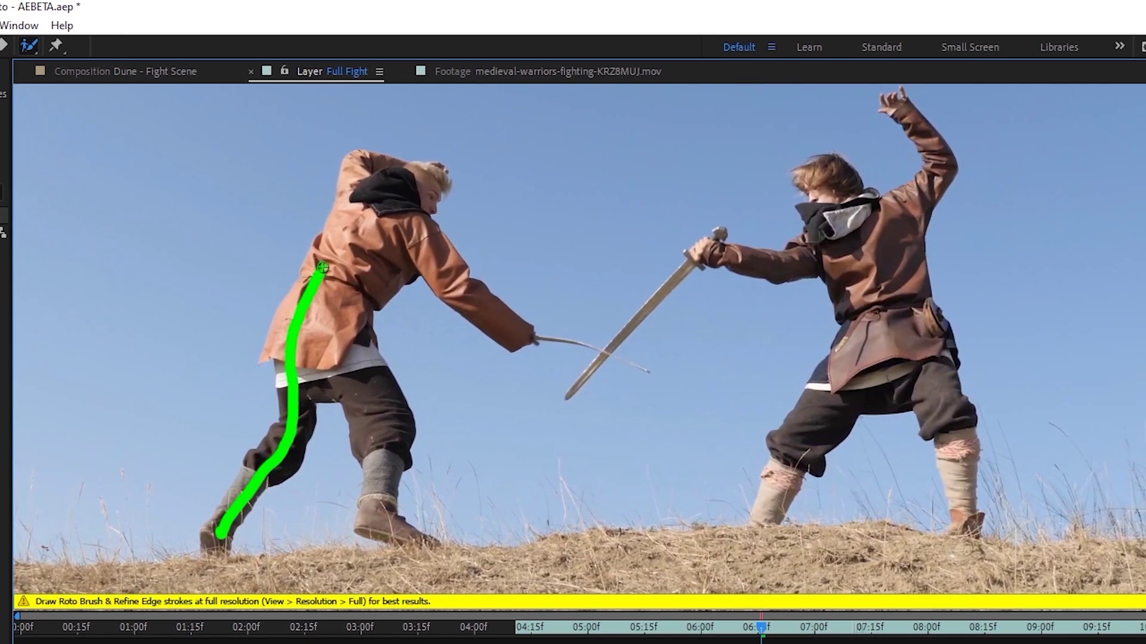
pyautogui.moveTo(379, 177)
pyautogui.mouseDown()
pyautogui.moveTo(416, 183)
pyautogui.moveTo(354, 308)
pyautogui.moveTo(382, 465)
pyautogui.moveTo(410, 228)
pyautogui.moveTo(489, 326)
pyautogui.mouseUp()
pyautogui.scroll(2, 418, 116)
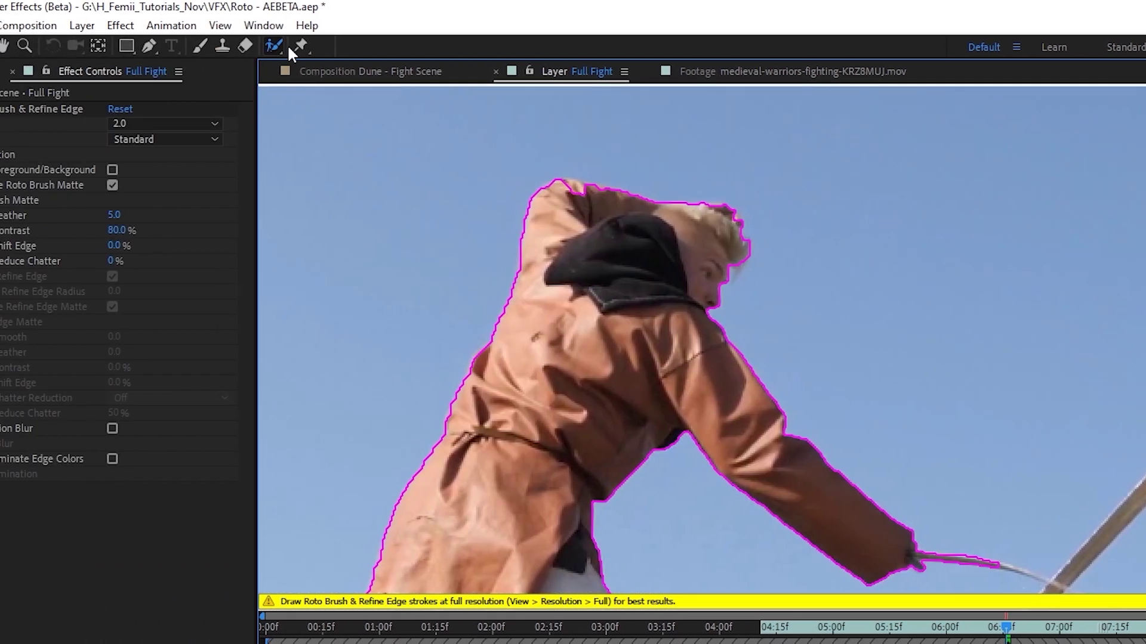
# - Paint around the left fighter's whole outline with the Refine Edge Tool
pyautogui.moveTo(277, 43); pyautogui.dragTo(307, 66)
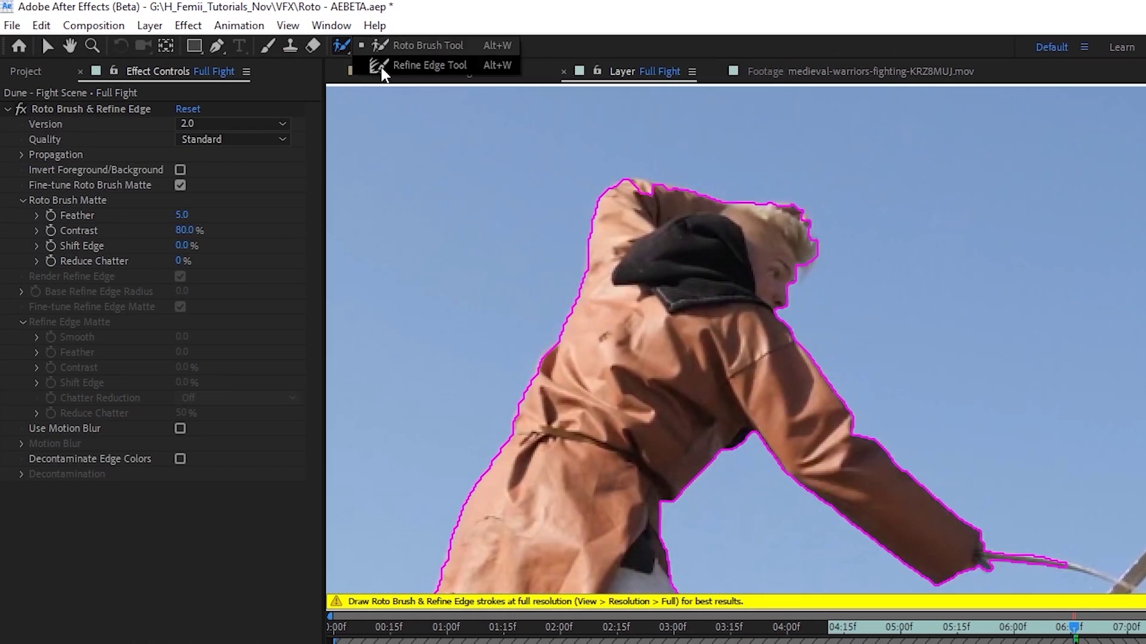
pyautogui.click(380, 66)
pyautogui.moveTo(799, 207)
pyautogui.mouseDown()
pyautogui.moveTo(623, 184)
pyautogui.moveTo(602, 210)
pyautogui.moveTo(583, 307)
pyautogui.moveTo(448, 564)
pyautogui.mouseUp()
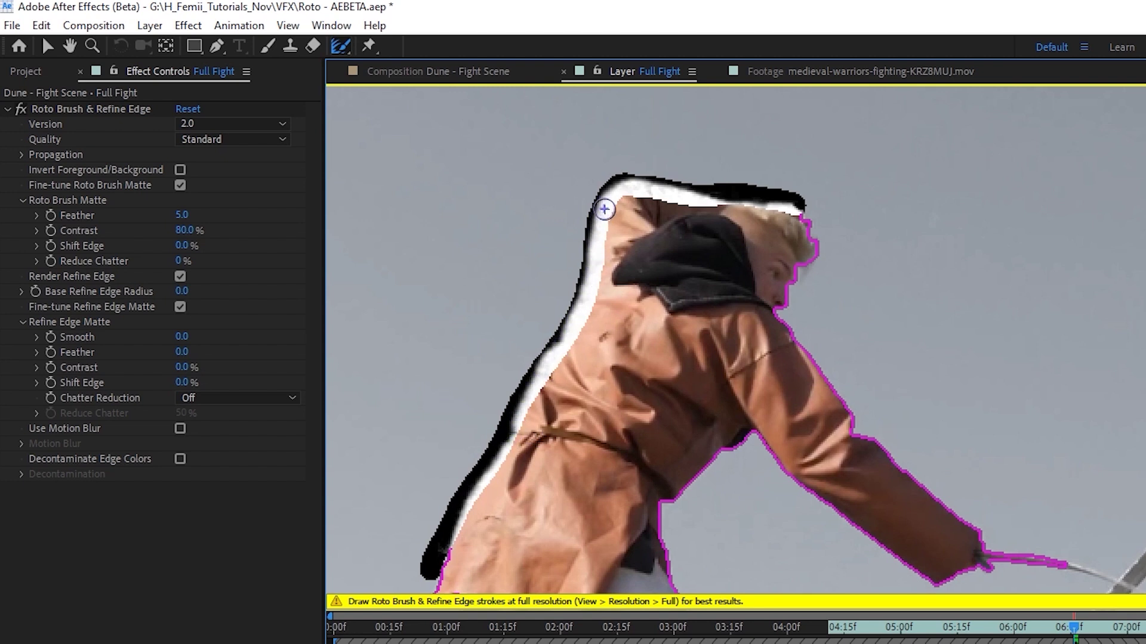
pyautogui.moveTo(806, 214)
pyautogui.mouseDown()
pyautogui.moveTo(826, 399)
pyautogui.moveTo(843, 414)
pyautogui.moveTo(810, 363)
pyautogui.moveTo(854, 432)
pyautogui.moveTo(969, 529)
pyautogui.moveTo(1069, 571)
pyautogui.moveTo(1005, 562)
pyautogui.moveTo(965, 574)
pyautogui.moveTo(844, 533)
pyautogui.mouseUp()
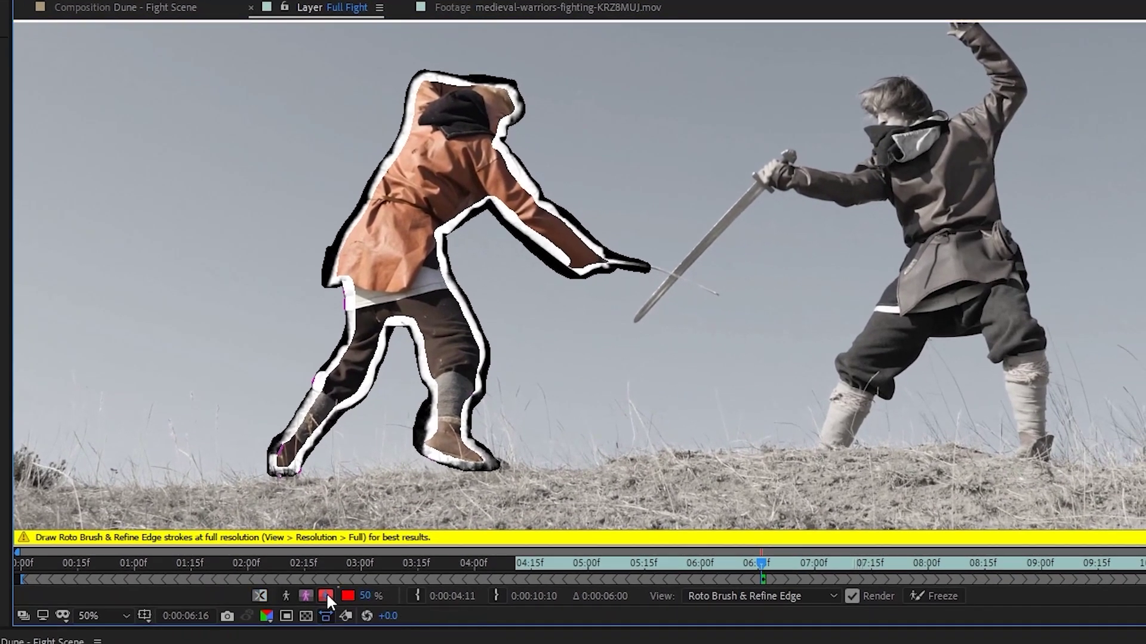
# - Show the matte as a red alpha overlay and check the left fighter's cutout on frames 0:00:06:16 to 0:00:06:18
pyautogui.click(325, 595)
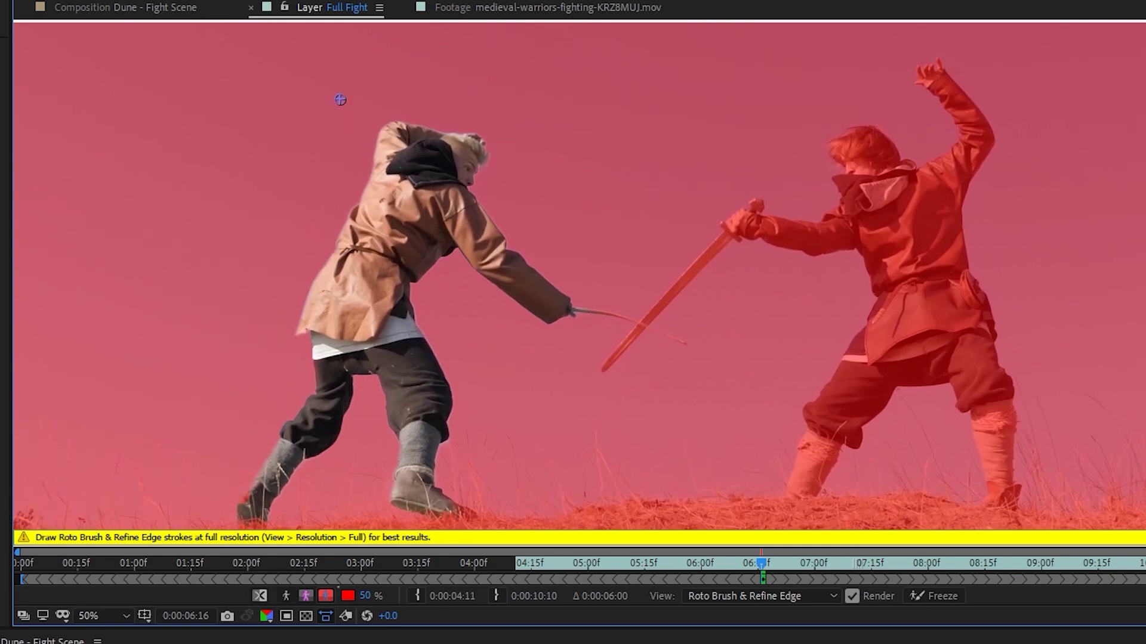
pyautogui.click(765, 563)
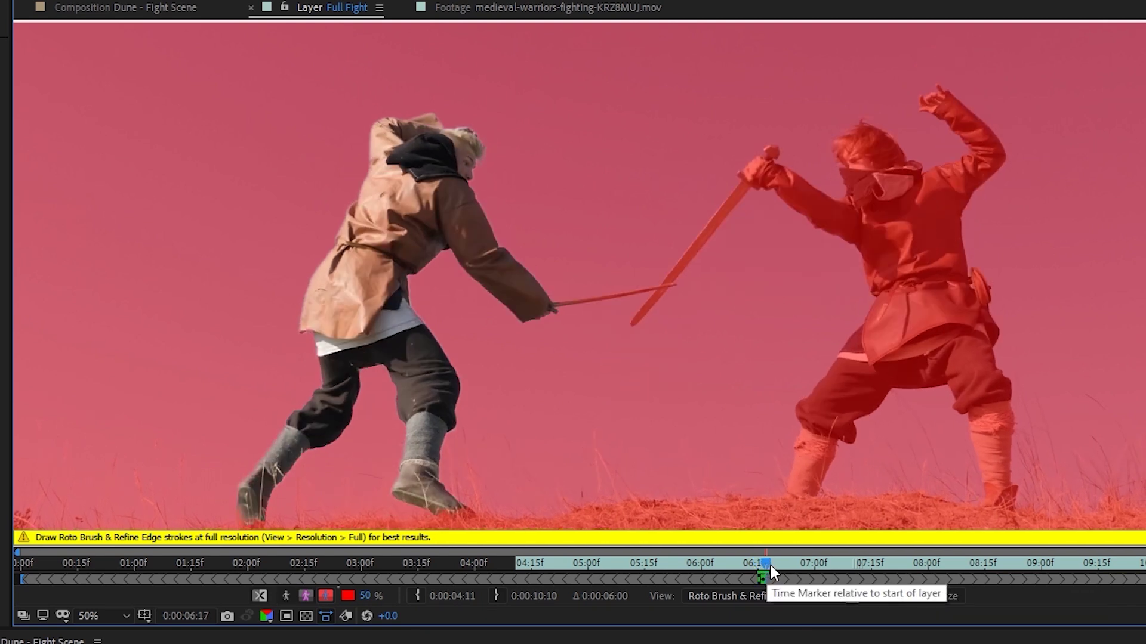
pyautogui.click(769, 564)
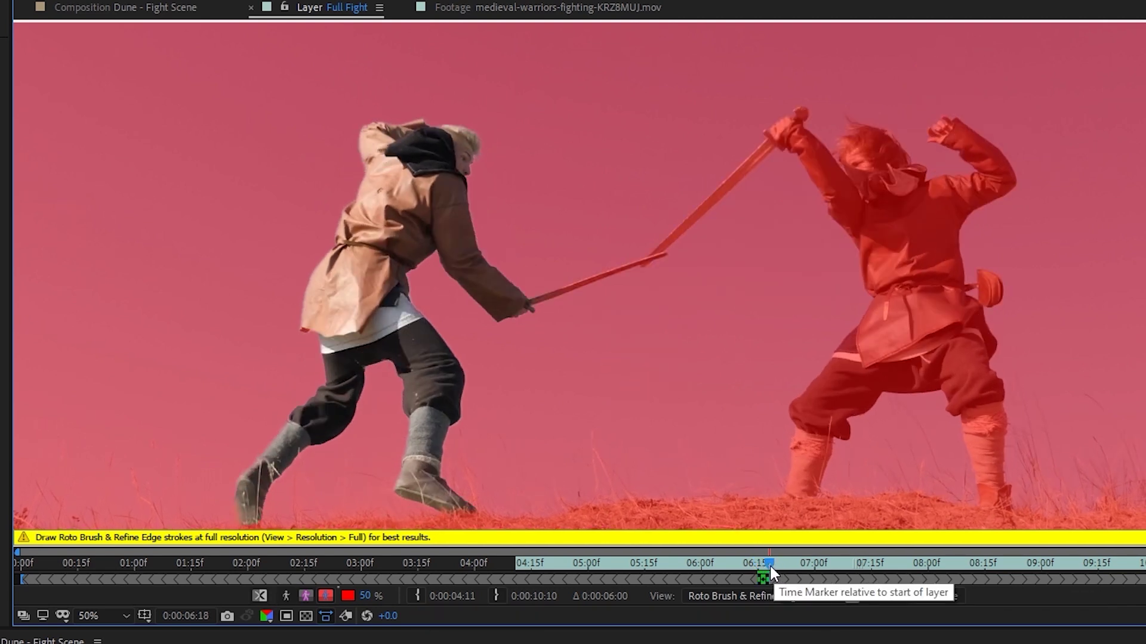
pyautogui.click(762, 564)
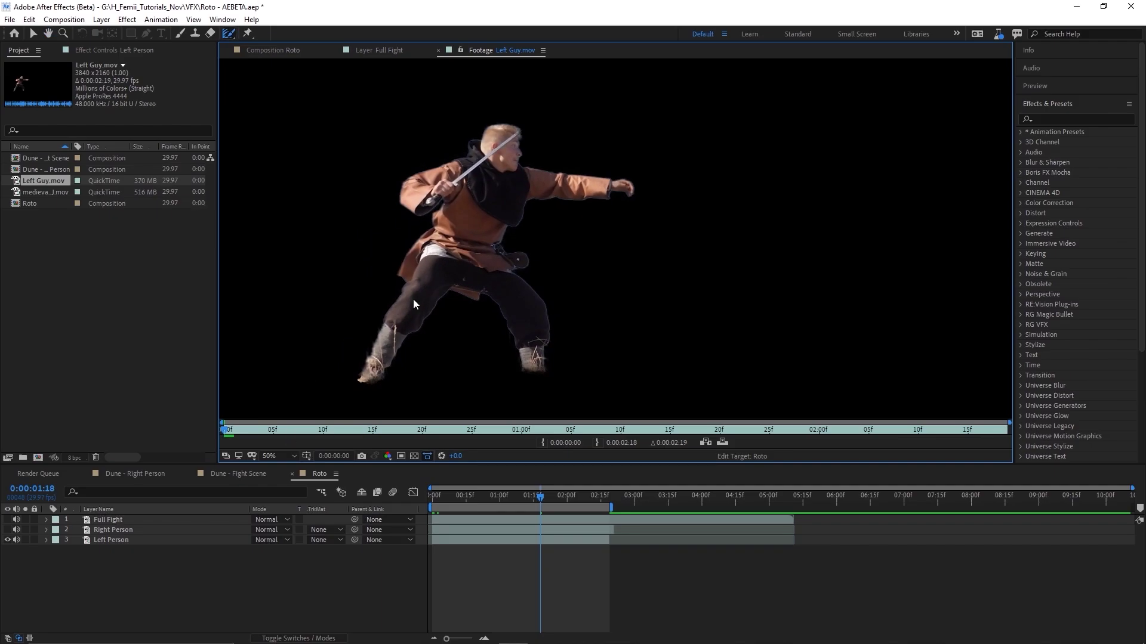
# - Scrub through the rendered Left Guy.mov cutout to review the roto result
pyautogui.scroll(-2, 413, 299)
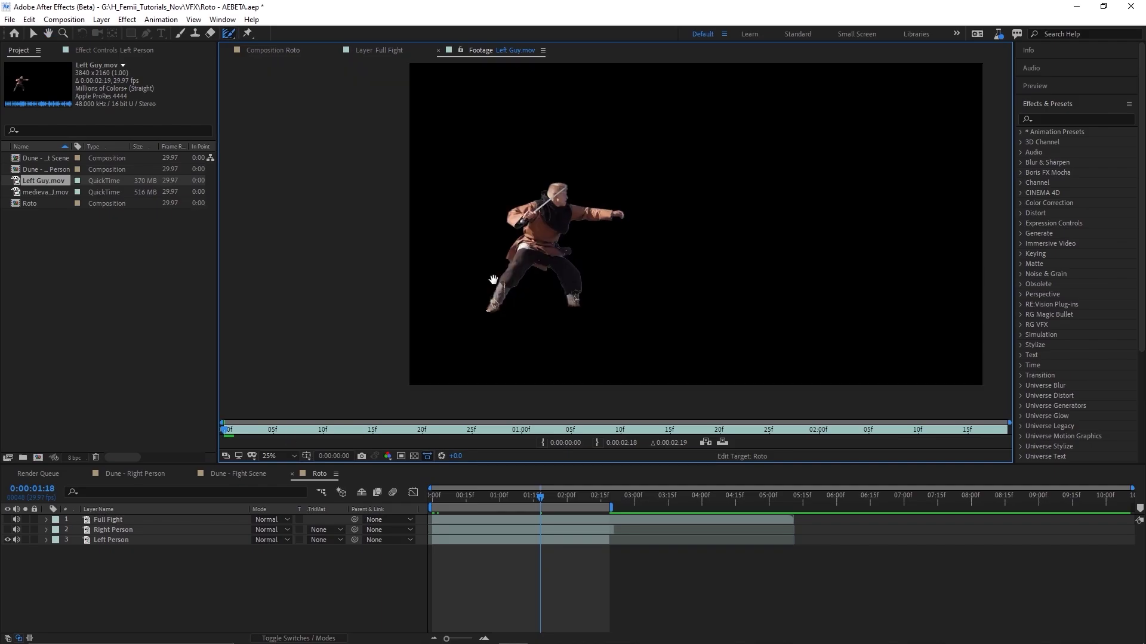
pyautogui.moveTo(273, 431); pyautogui.dragTo(653, 436)
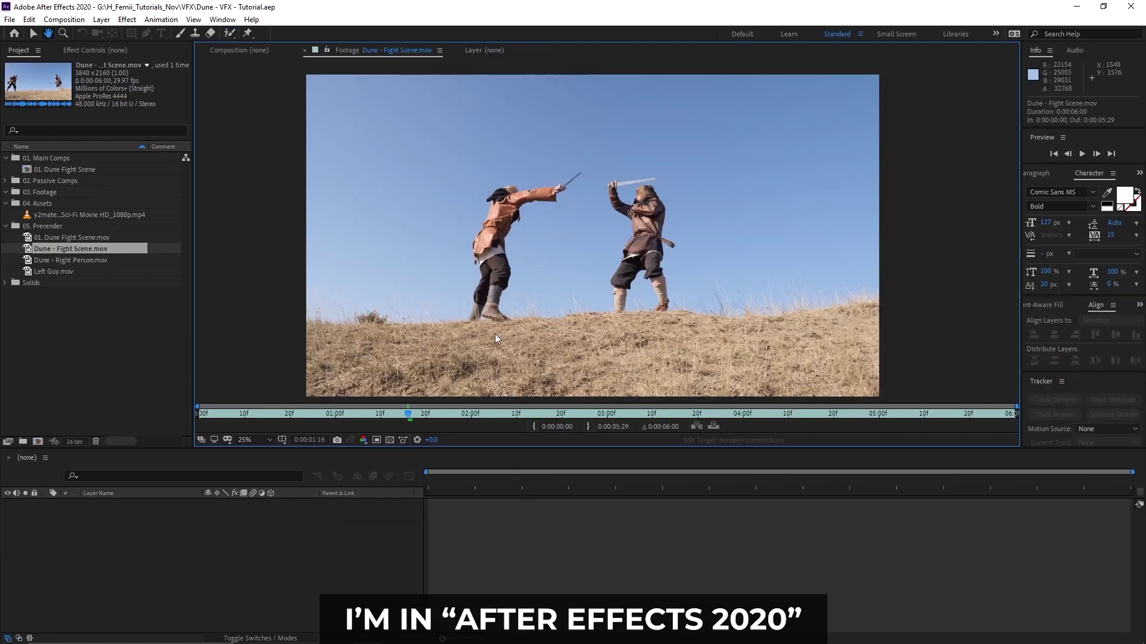
# - Scrub through Dune - Fight Scene.mov and the Left Guy.mov cutout in the After Effects 2020 project
pyautogui.press('v')
pyautogui.moveTo(243, 418); pyautogui.dragTo(833, 427)
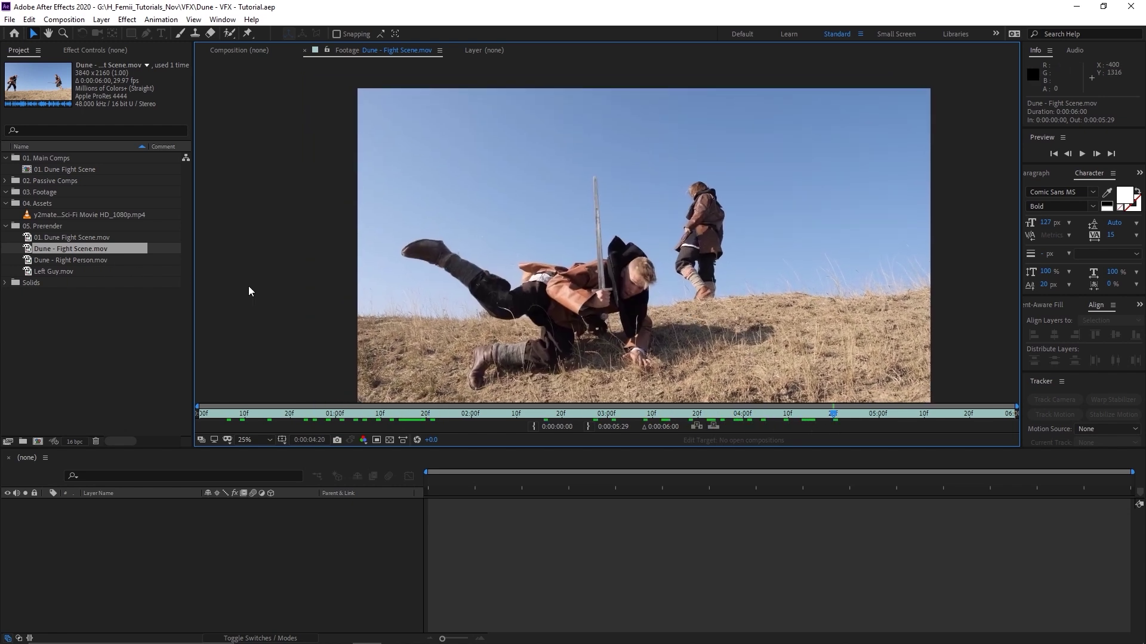
pyautogui.click(112, 307)
pyautogui.doubleClick(80, 274)
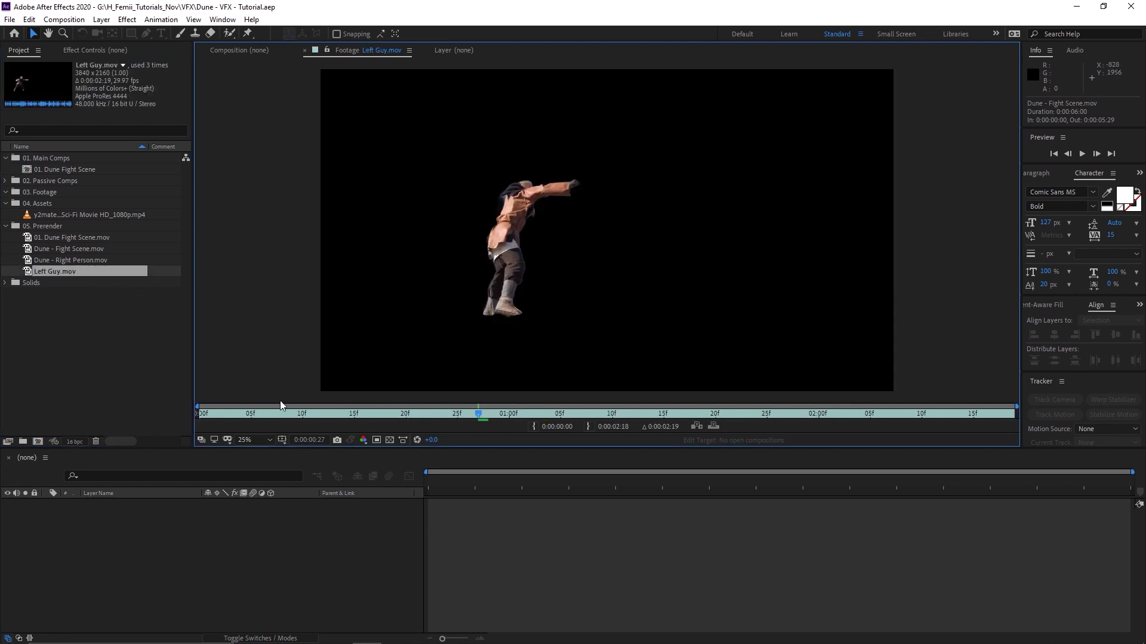
pyautogui.moveTo(460, 416); pyautogui.dragTo(799, 436)
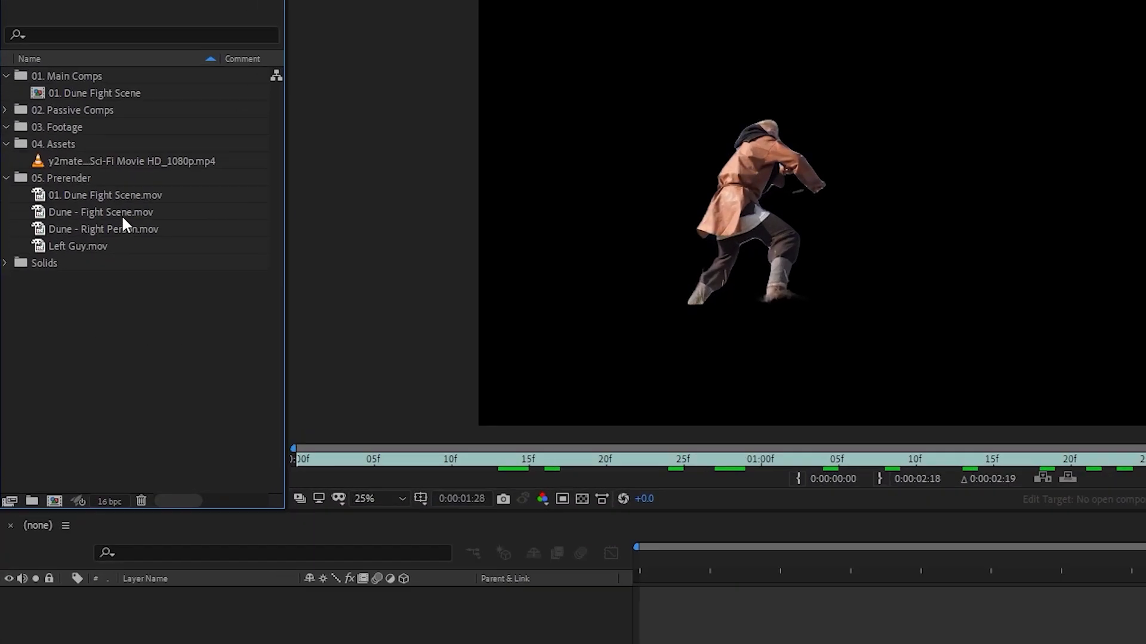
# - Create a new composition from the Dune - Fight Scene.mov footage
pyautogui.moveTo(82, 250); pyautogui.dragTo(61, 418)
pyautogui.moveTo(89, 464); pyautogui.dragTo(55, 503)
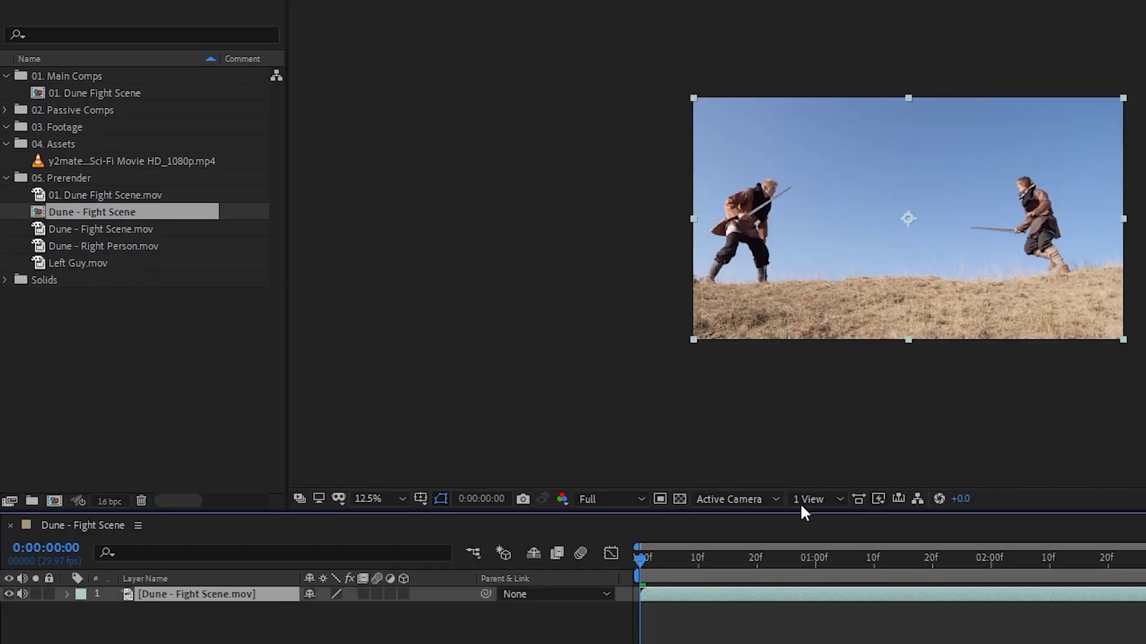
pyautogui.scroll(1, 1021, 325)
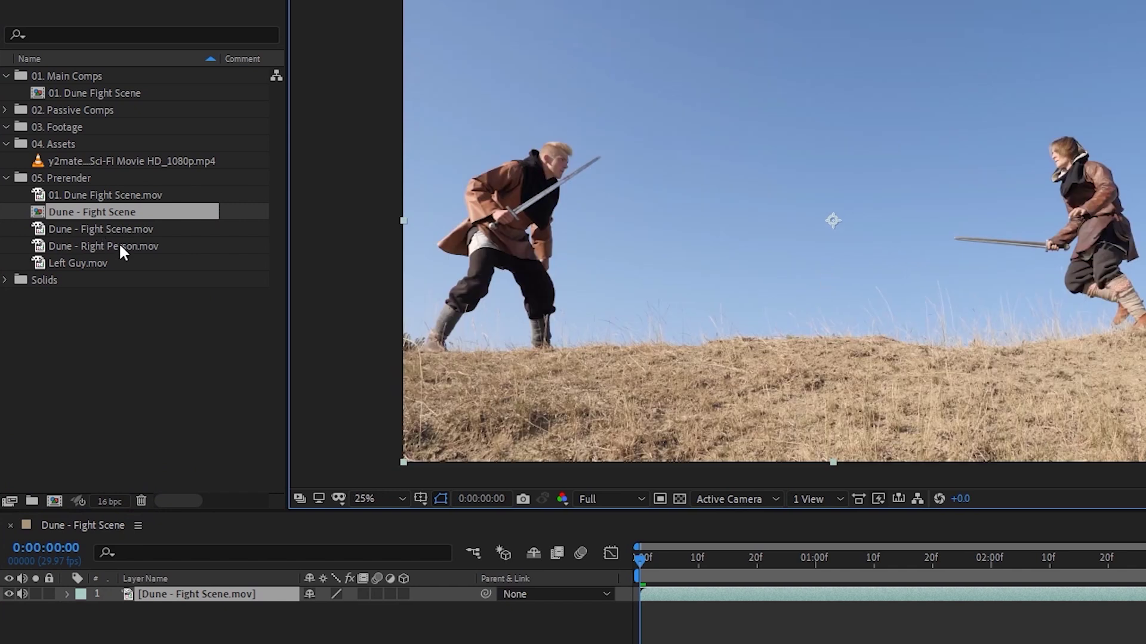
# - Add Left Guy.mov above the fight footage and align its timing with the original fighter, starting the layer at 0:00:00:29
pyautogui.moveTo(92, 260); pyautogui.dragTo(242, 606)
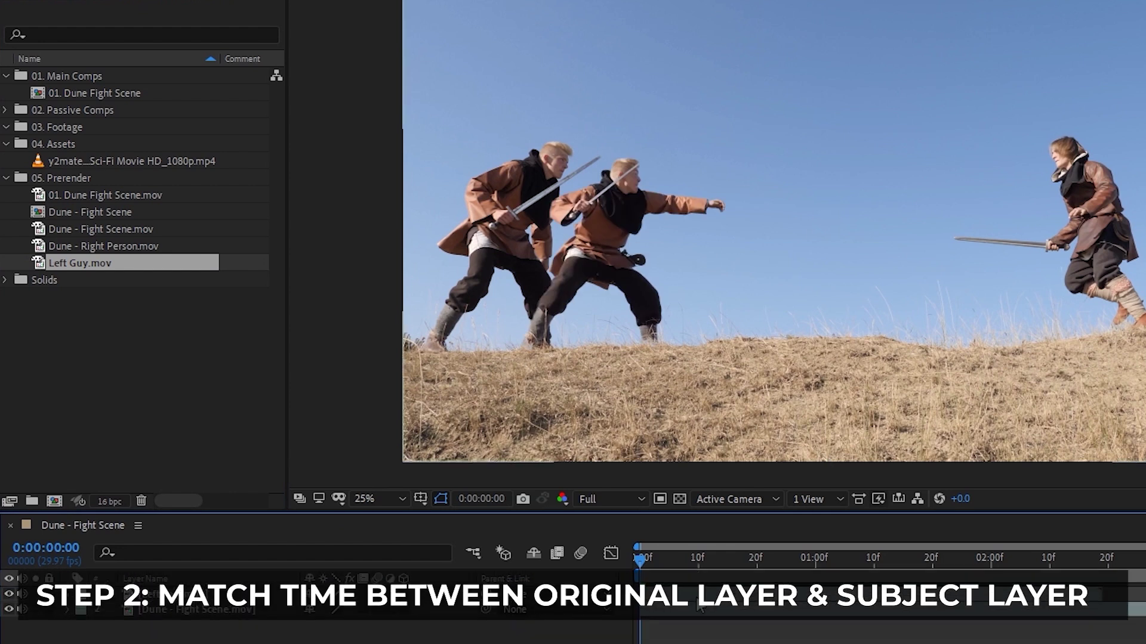
pyautogui.moveTo(639, 560); pyautogui.dragTo(701, 575)
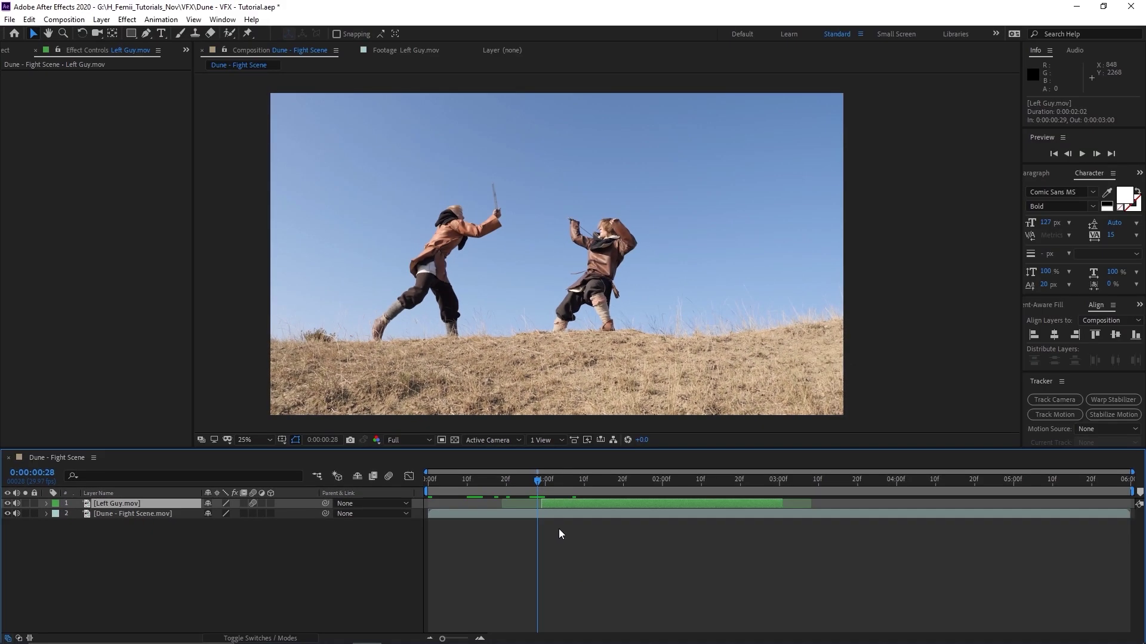
pyautogui.moveTo(539, 486); pyautogui.dragTo(576, 493)
pyautogui.click(25, 504)
pyautogui.click(25, 504)
pyautogui.moveTo(461, 227); pyautogui.dragTo(439, 212)
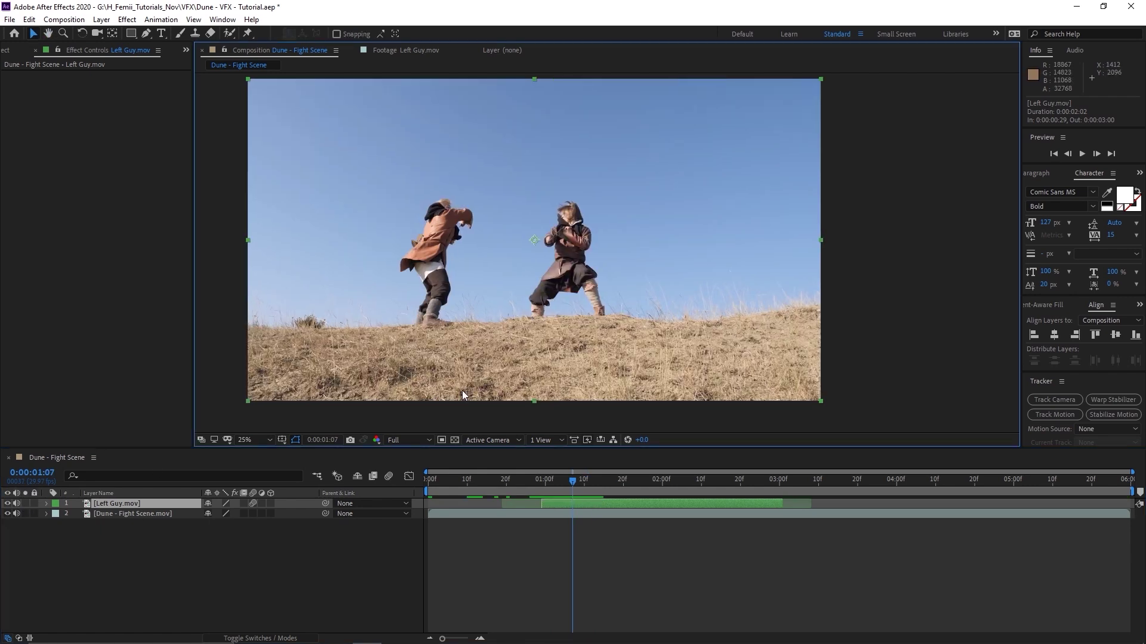
pyautogui.click(571, 506)
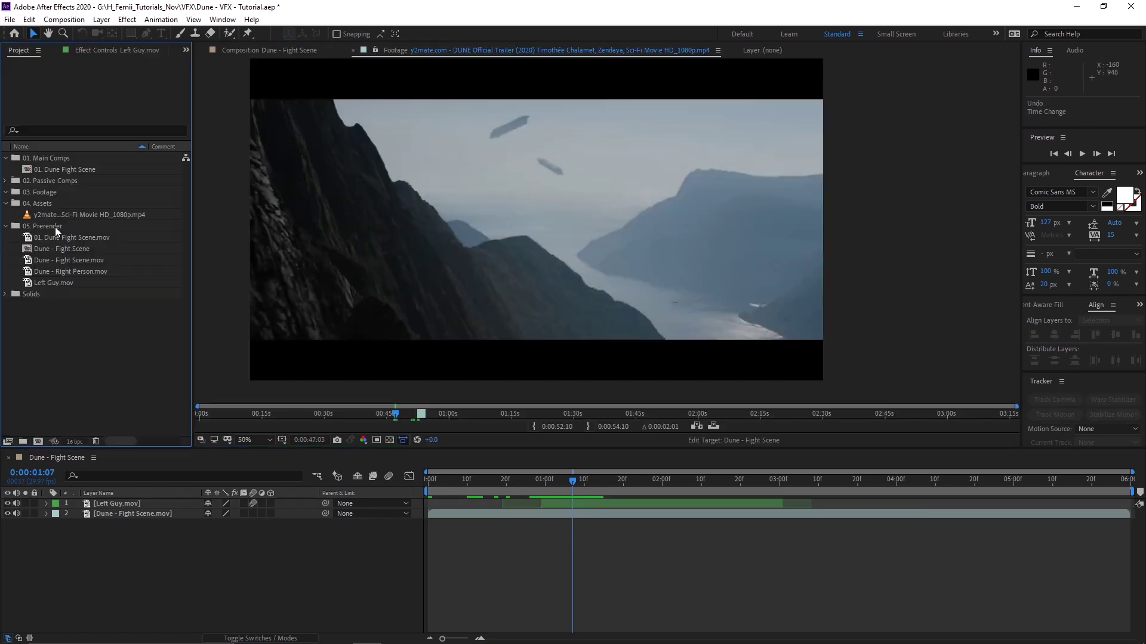
# - Play the Dune trailer's fight shot from about 0:00:52 as a reference for the shield effect
pyautogui.click(60, 215)
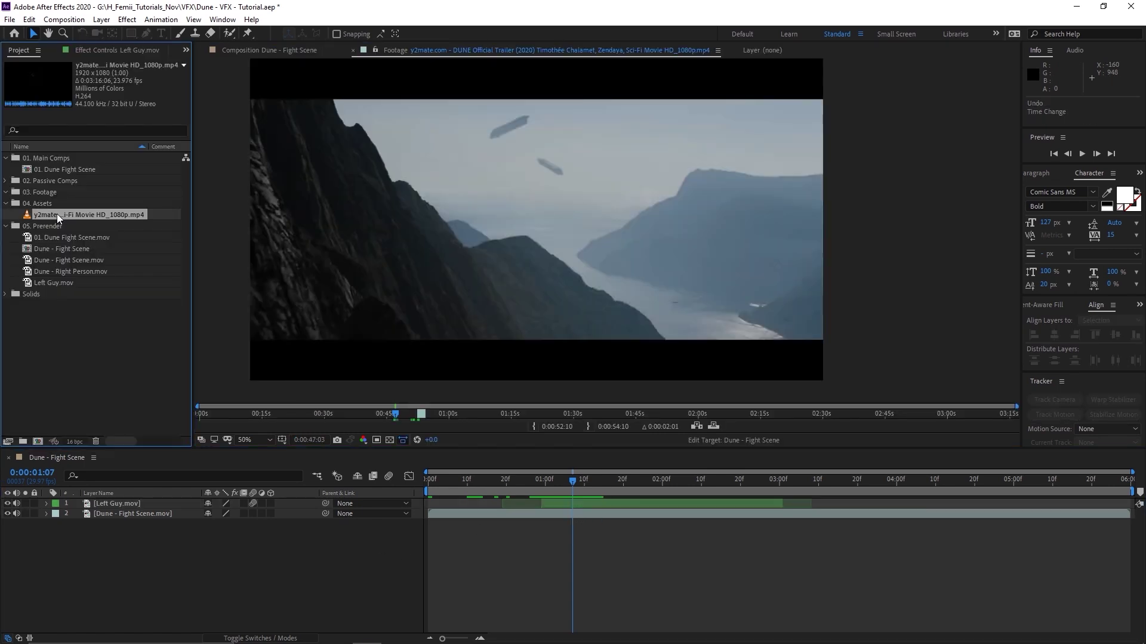
pyautogui.click(407, 414)
pyautogui.moveTo(410, 417); pyautogui.dragTo(420, 417)
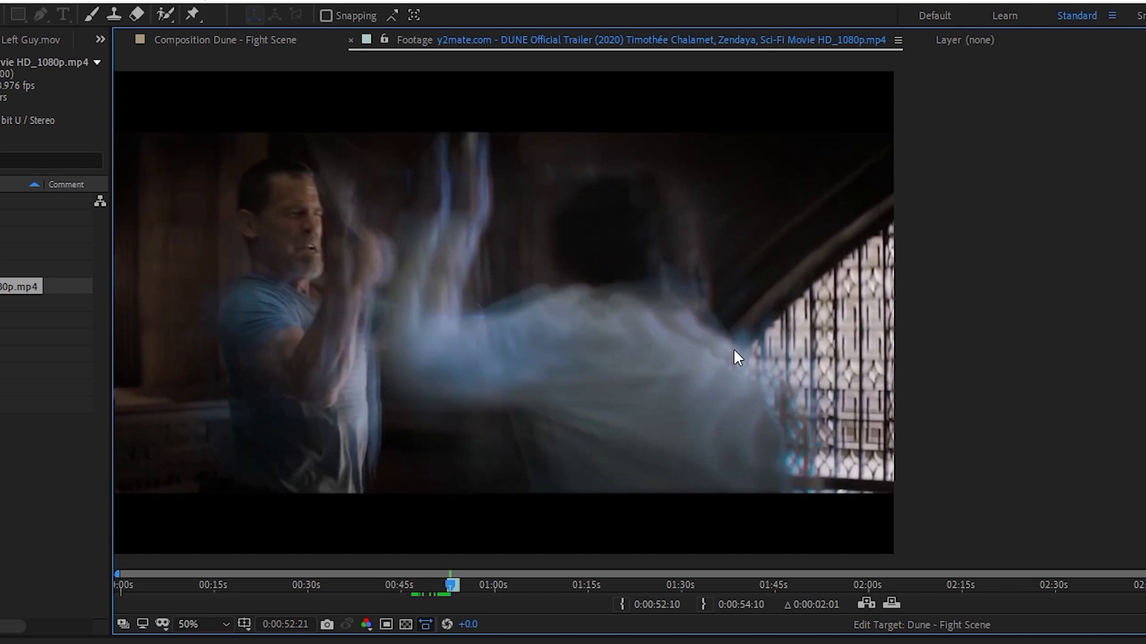
pyautogui.press('space')
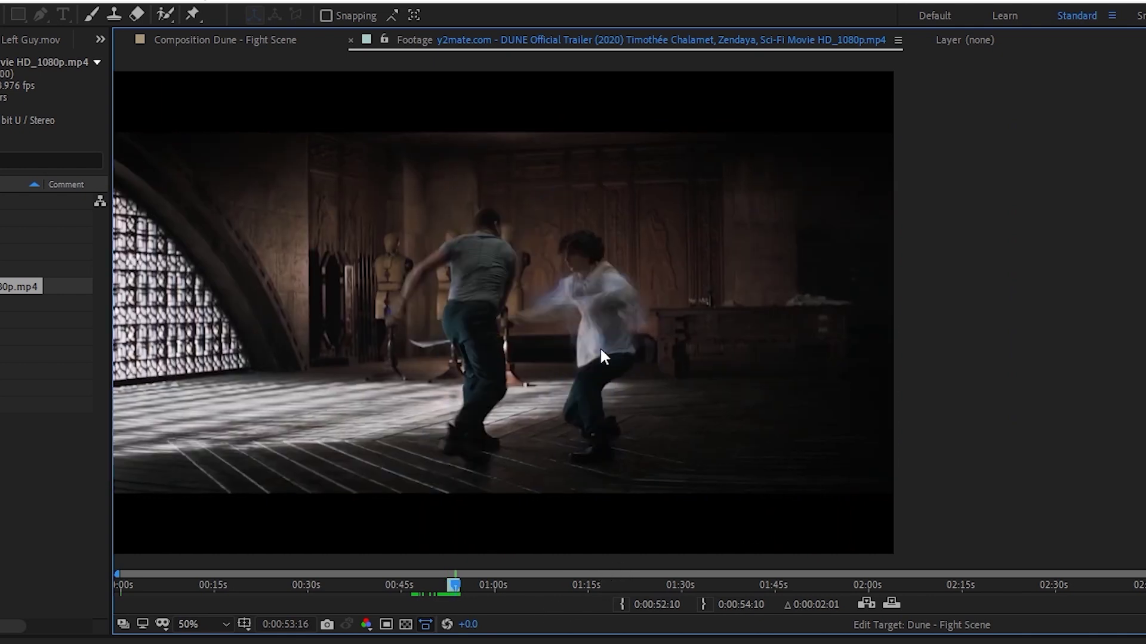
# - Apply the Wiggle - position preset to the Left Guy.mov layer in the Dune - Fight Scene composition
pyautogui.click(263, 40)
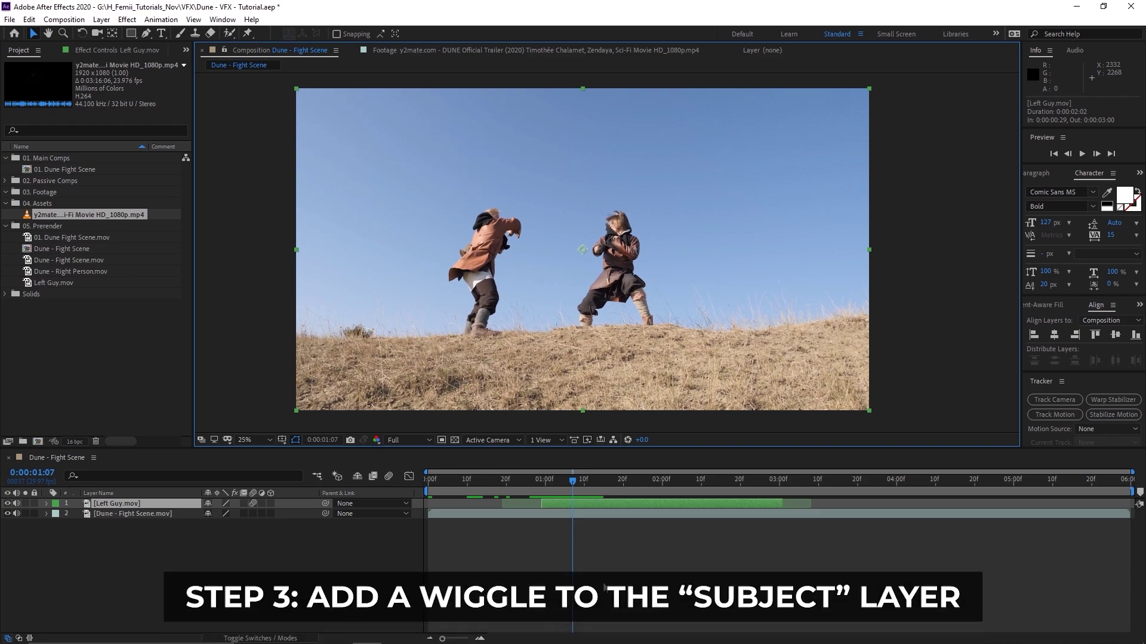
pyautogui.hotkey('ctrl', 'space')
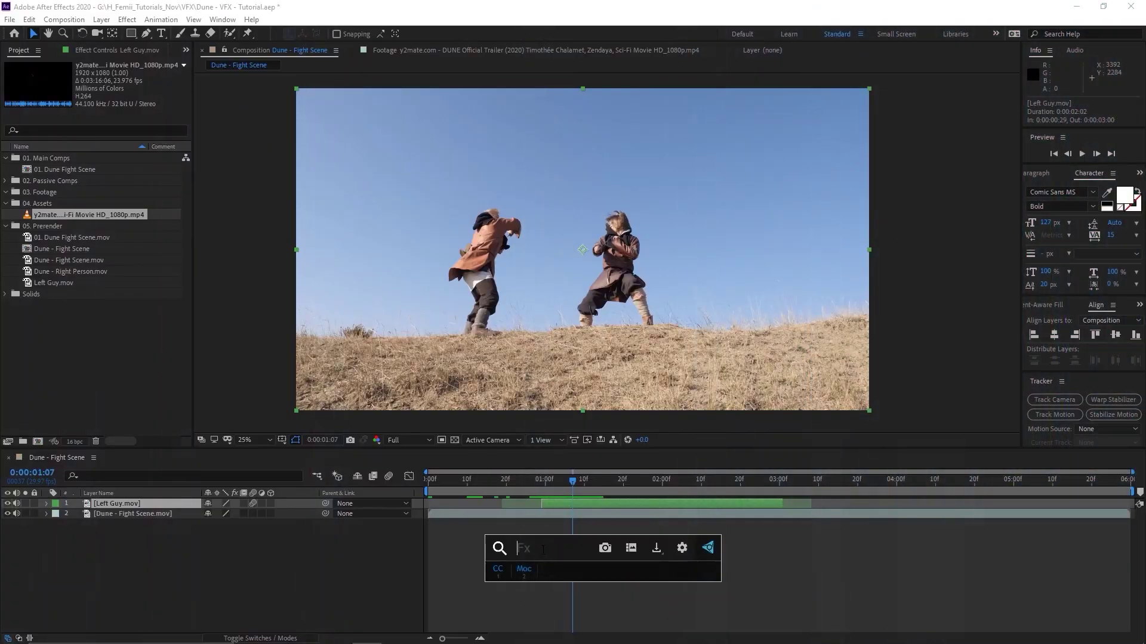
pyautogui.write('wiggle')
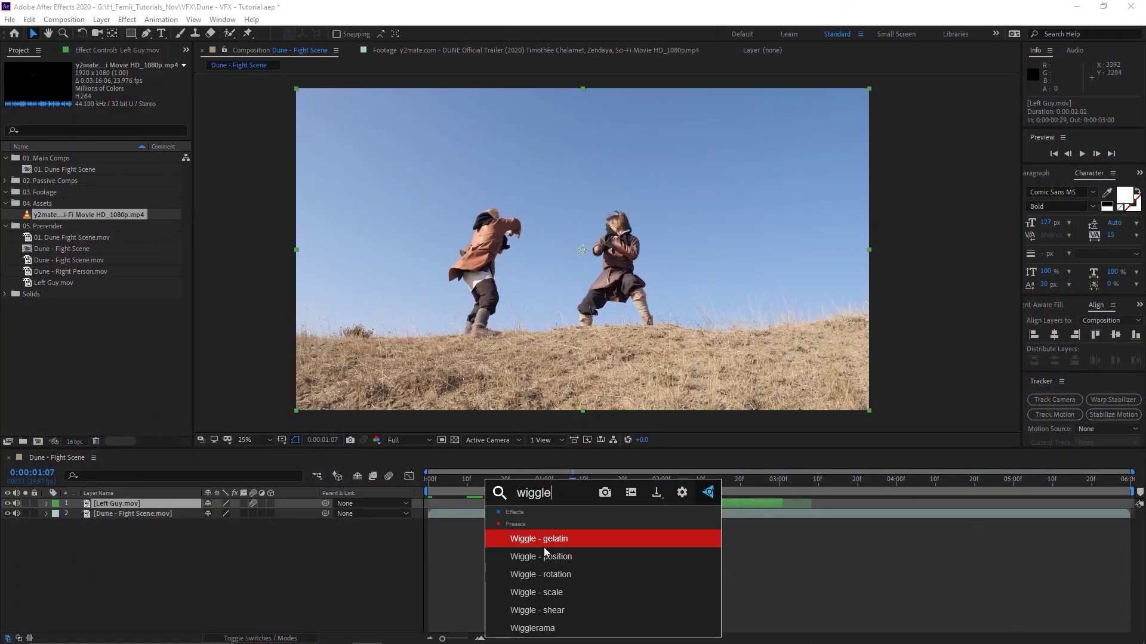
pyautogui.press('Return')
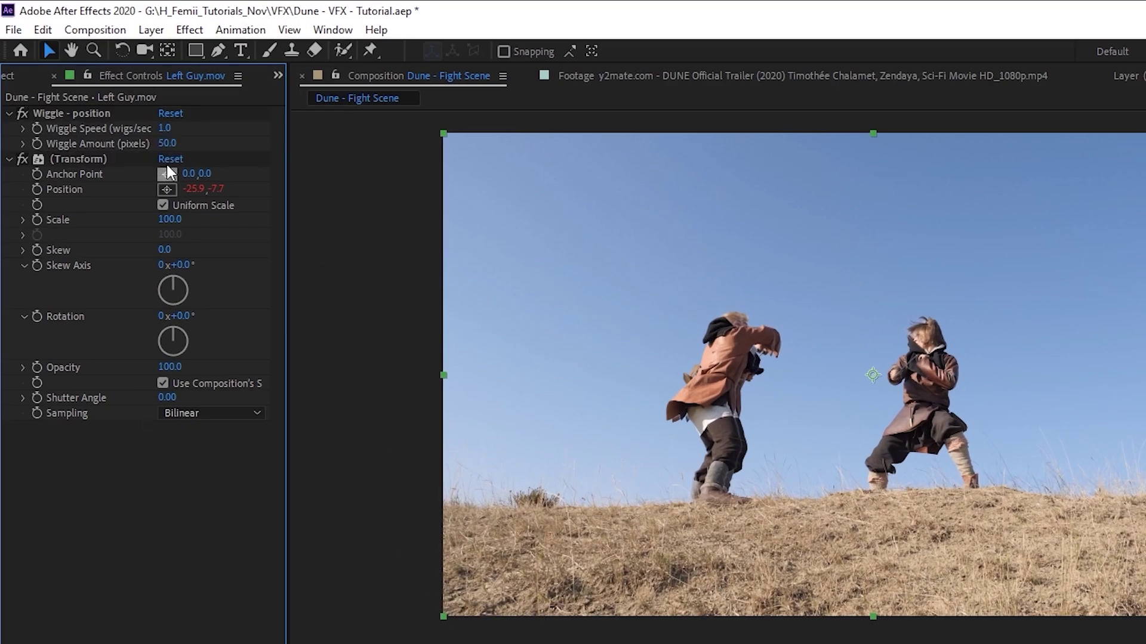
# - Set the position wiggle's amount to 20 pixels and its speed to 50 wiggles per second
pyautogui.click(167, 144)
pyautogui.write('20')
pyautogui.press('Return')
pyautogui.click(165, 129)
pyautogui.write('50')
pyautogui.press('Return')
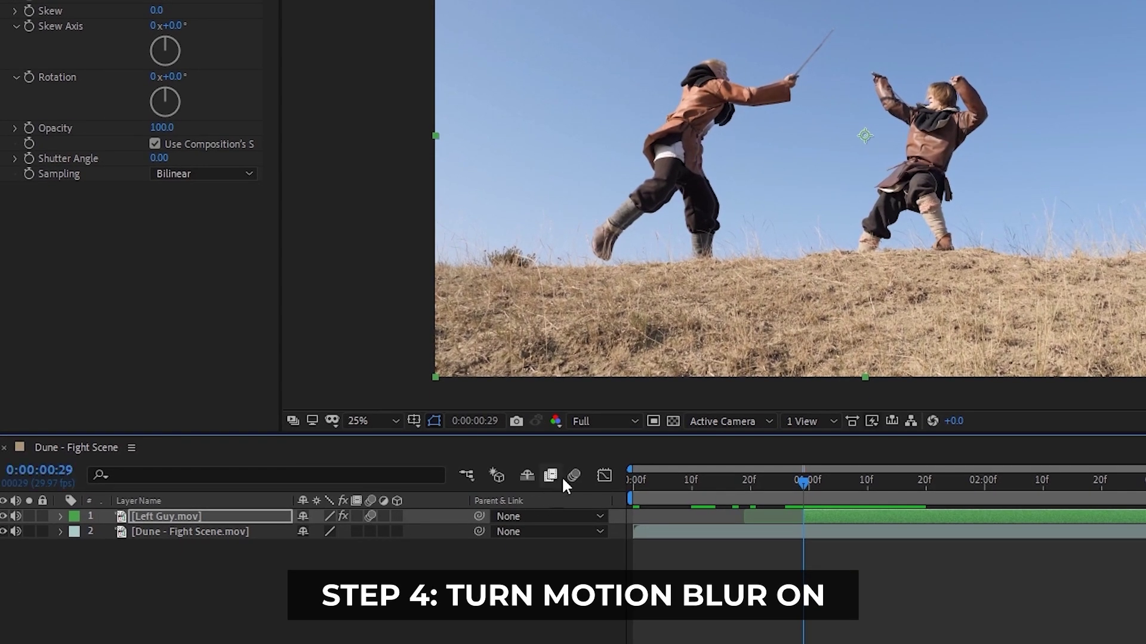
# - Enable motion blur for the composition and preview the wiggling Left Guy.mov layer from 0:00:00:28
pyautogui.click(573, 474)
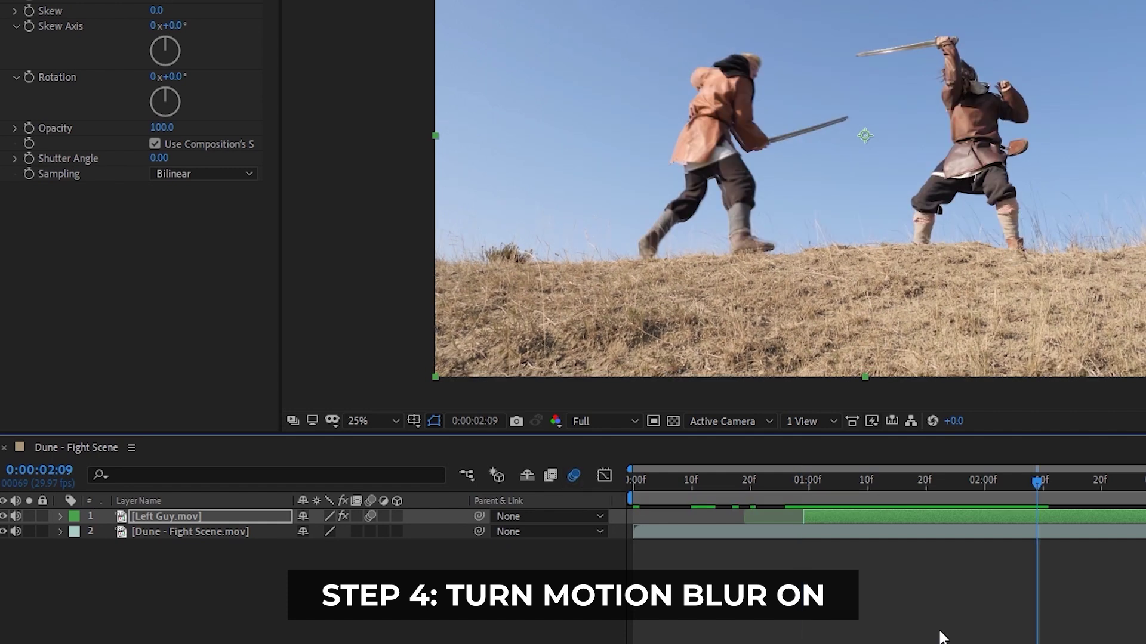
pyautogui.click(799, 485)
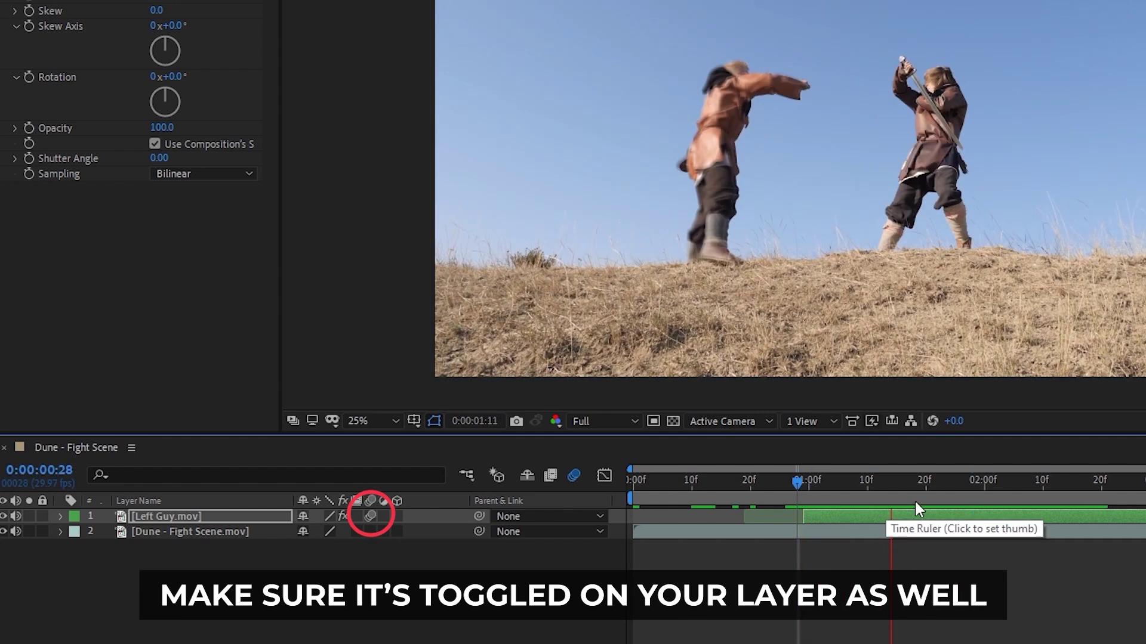
pyautogui.press('space')
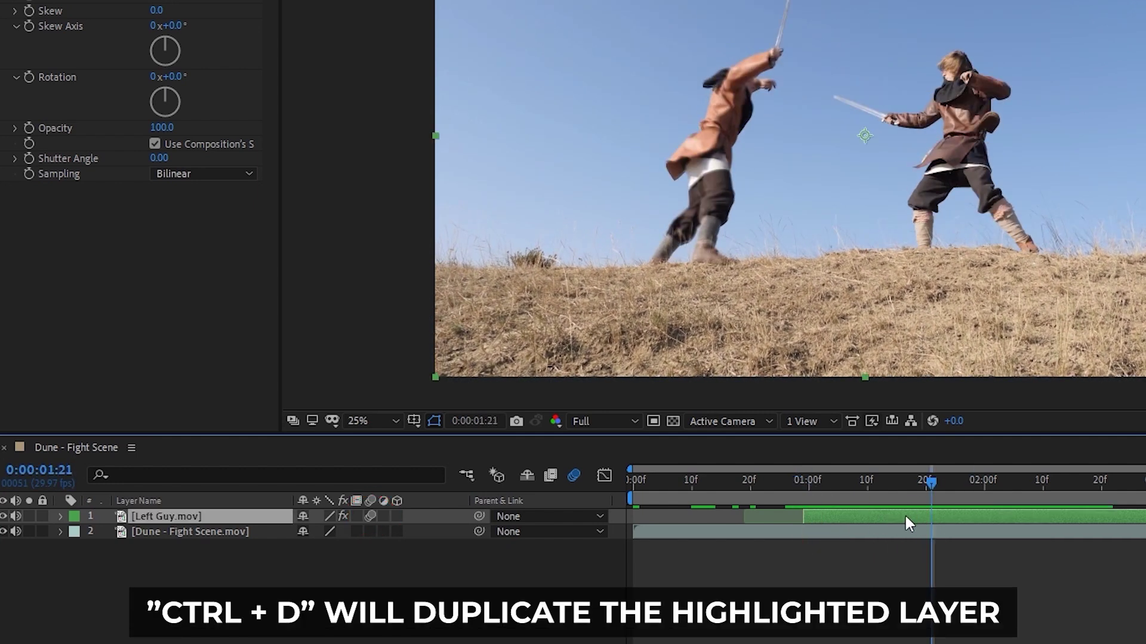
# - Duplicate the Left Guy.mov layer and apply the Tint effect to the upper copy
pyautogui.hotkey('ctrl', 'd')
pyautogui.hotkey('ctrl', 'space')
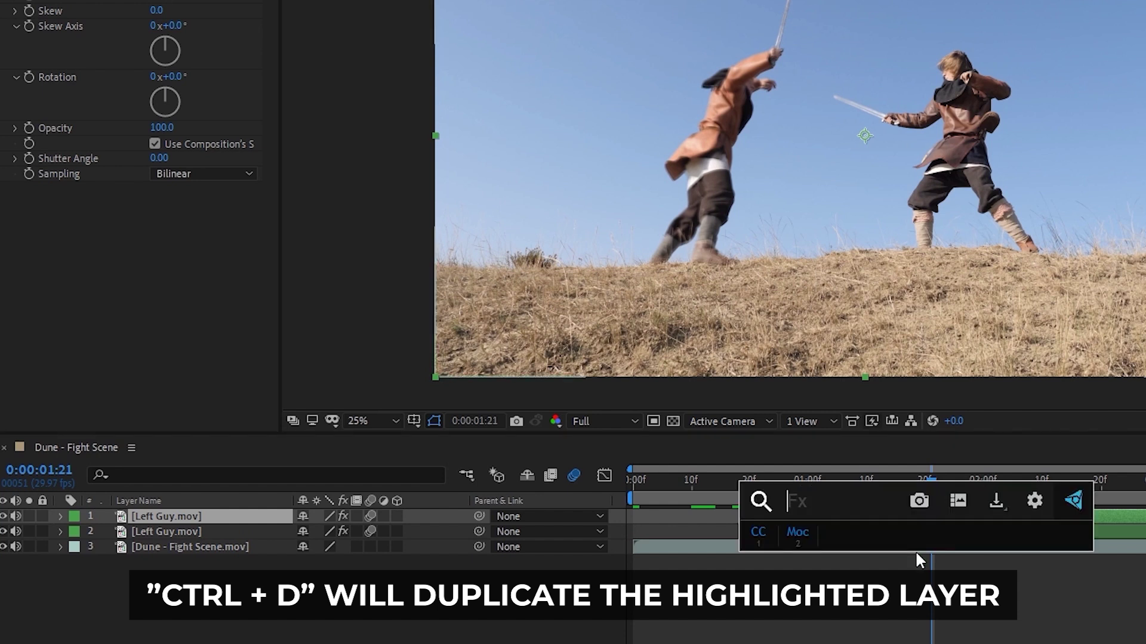
pyautogui.write('tint')
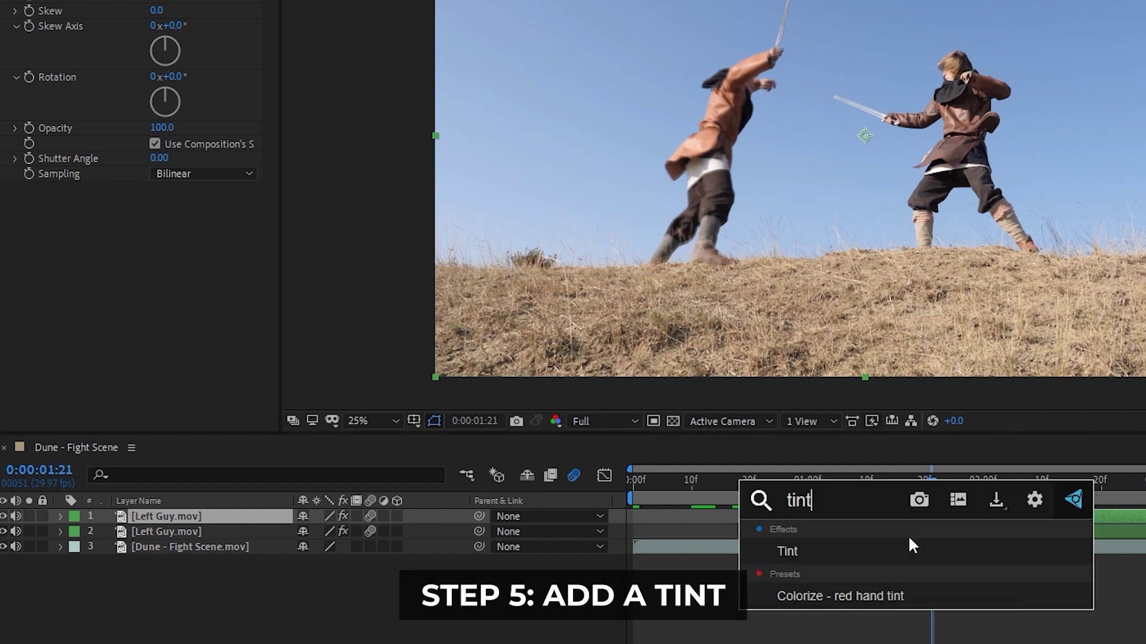
pyautogui.click(908, 543)
pyautogui.scroll(2, 734, 161)
pyautogui.moveTo(754, 133); pyautogui.dragTo(874, 127)
# - Set the Tint effect's Map White To colour to light cyan 6FEAFC
pyautogui.click(162, 220)
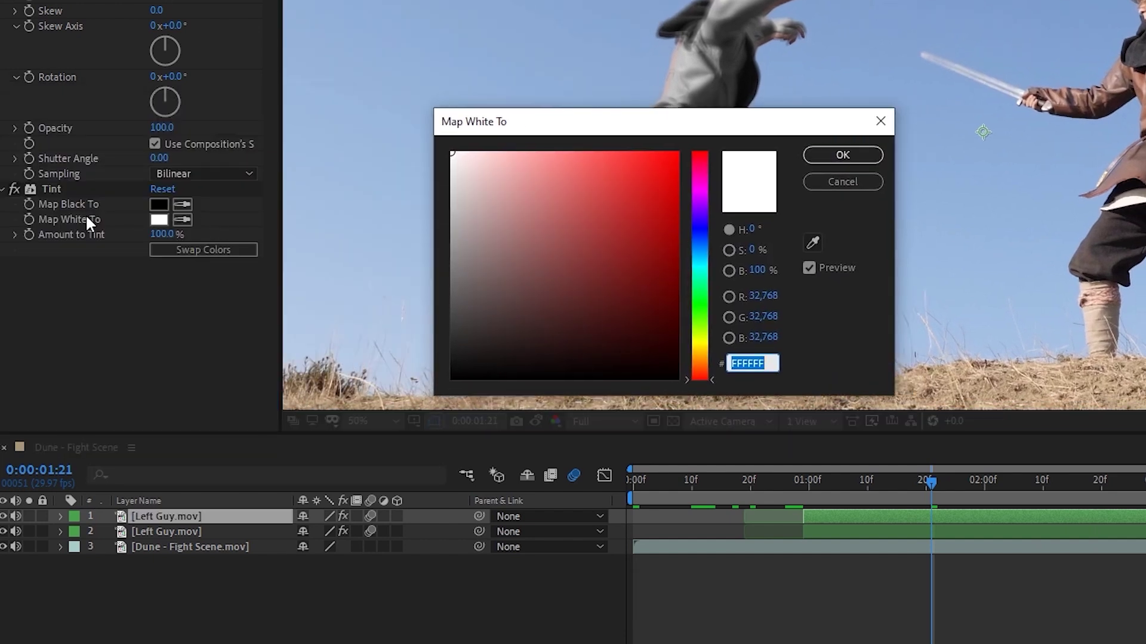
pyautogui.click(700, 260)
pyautogui.moveTo(644, 182)
pyautogui.mouseDown()
pyautogui.moveTo(629, 153)
pyautogui.moveTo(580, 155)
pyautogui.mouseUp()
pyautogui.click(850, 162)
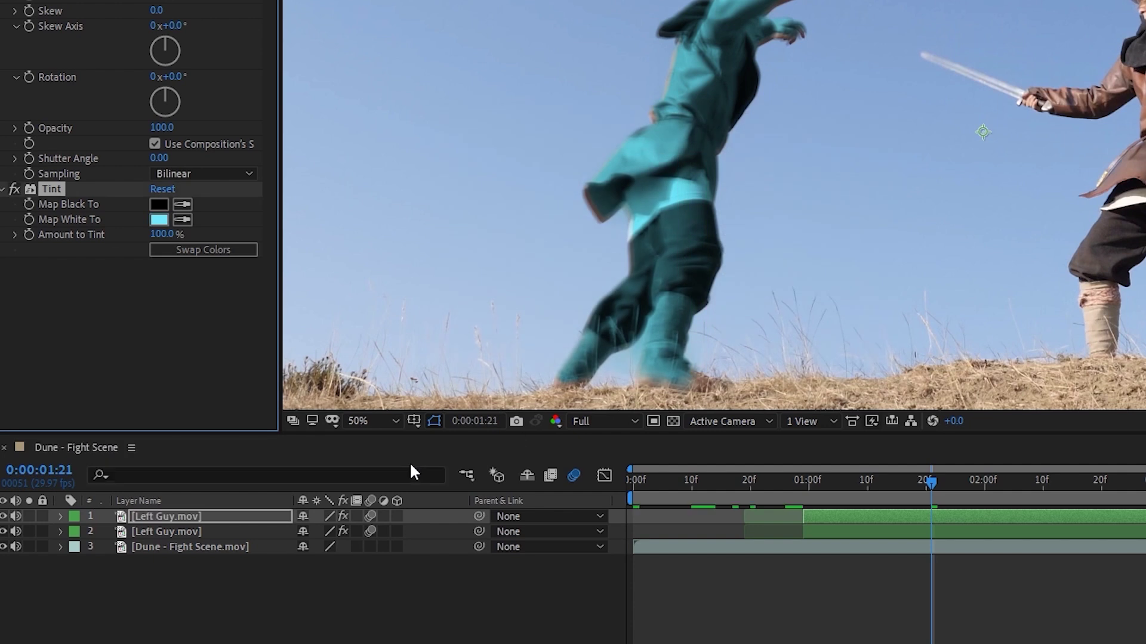
# - Set the tinted Left Guy.mov layer's blending mode to Add
pyautogui.click(230, 517)
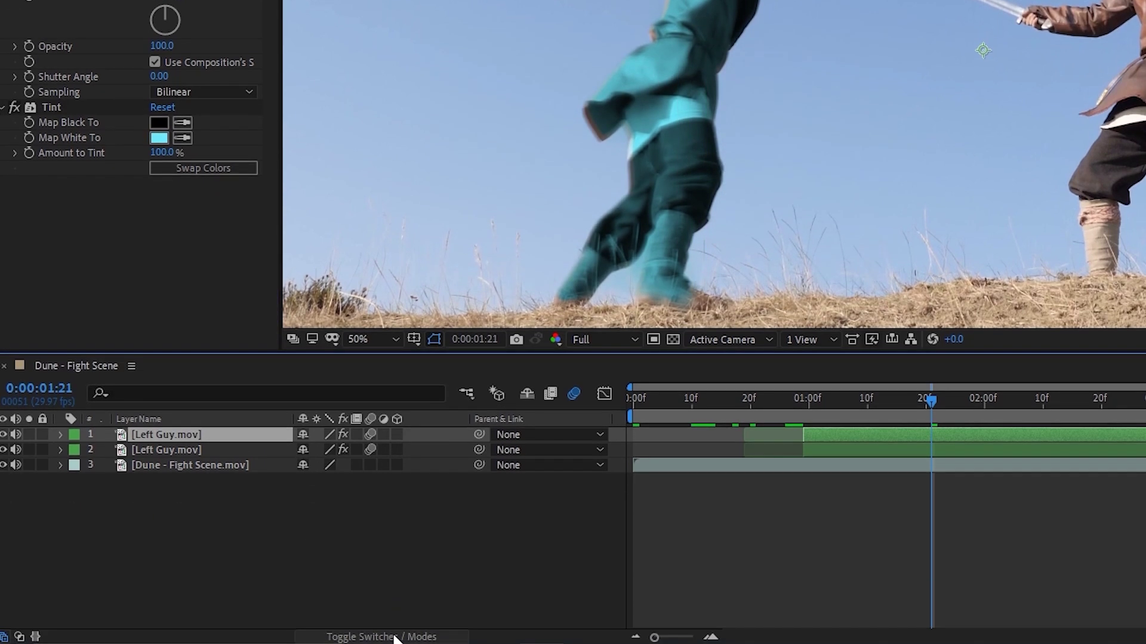
pyautogui.click(403, 637)
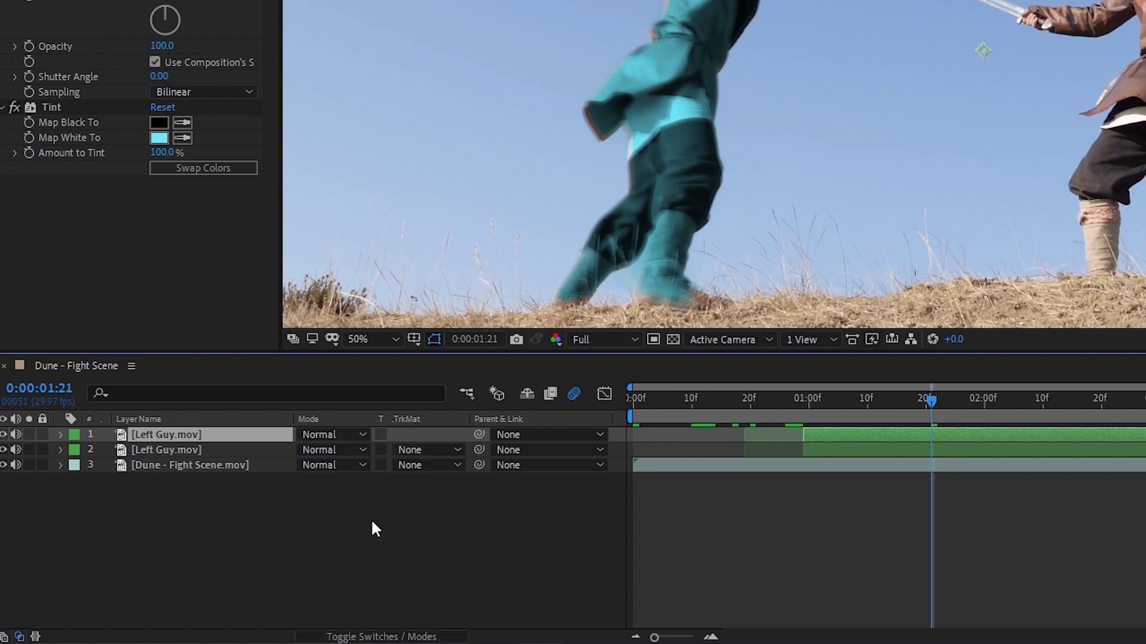
pyautogui.click(319, 435)
pyautogui.click(401, 53)
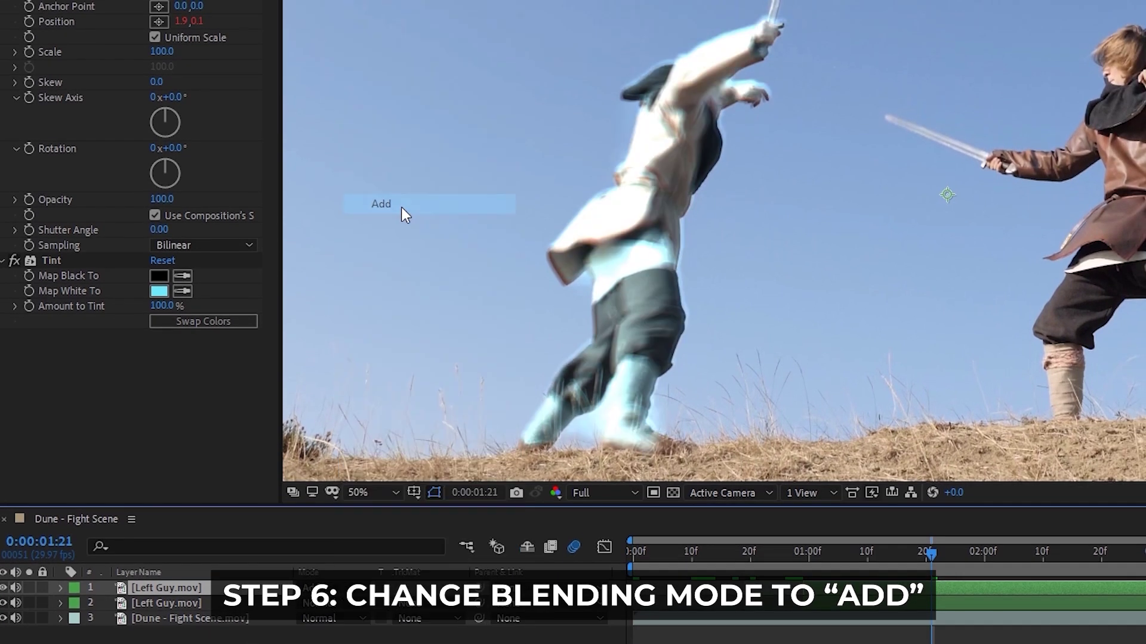
# - Change the Tint's Map White To colour to deep blue 0D73B4, judging it on the frame at 0:00:01:11
pyautogui.click(872, 554)
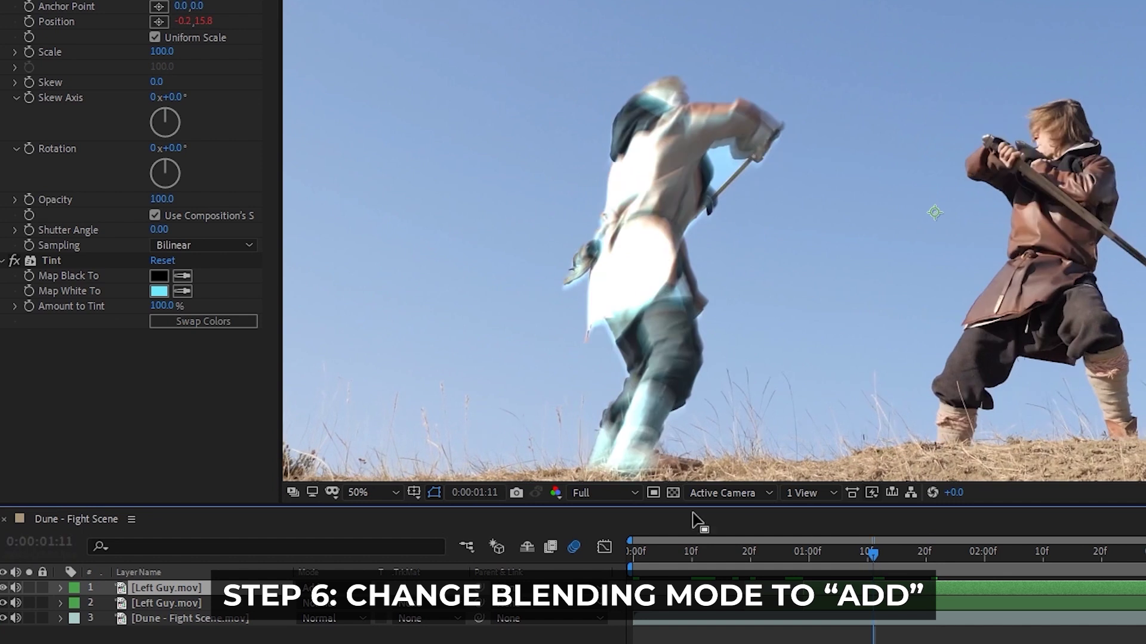
pyautogui.click(159, 291)
pyautogui.moveTo(607, 197); pyautogui.dragTo(394, 247)
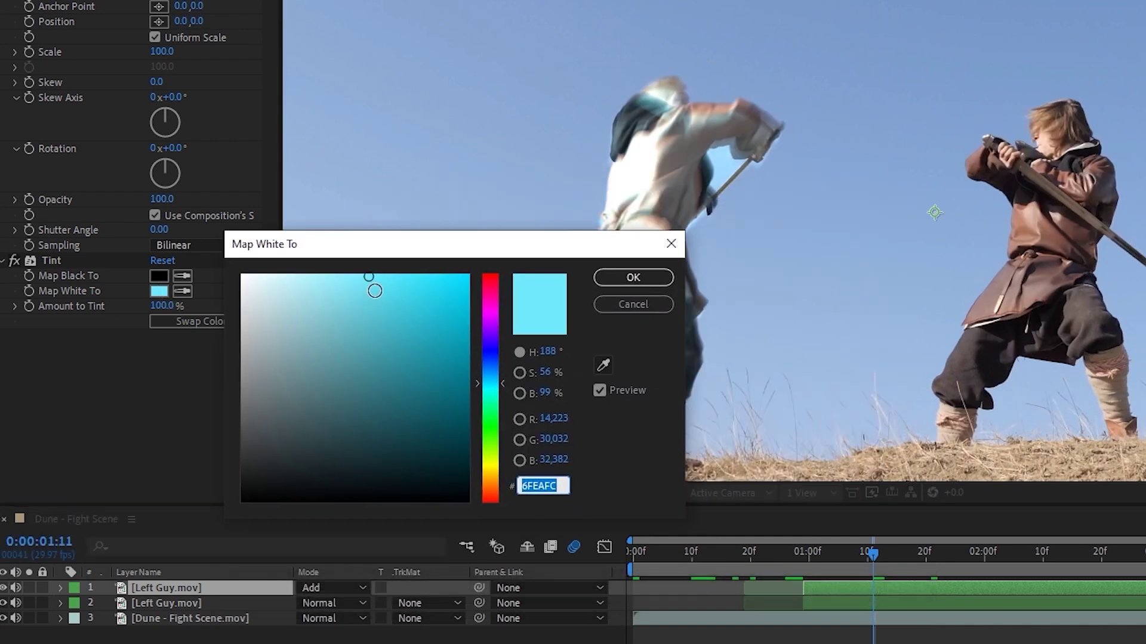
pyautogui.click(399, 311)
pyautogui.moveTo(404, 315); pyautogui.dragTo(419, 328)
pyautogui.moveTo(496, 244); pyautogui.dragTo(394, 278)
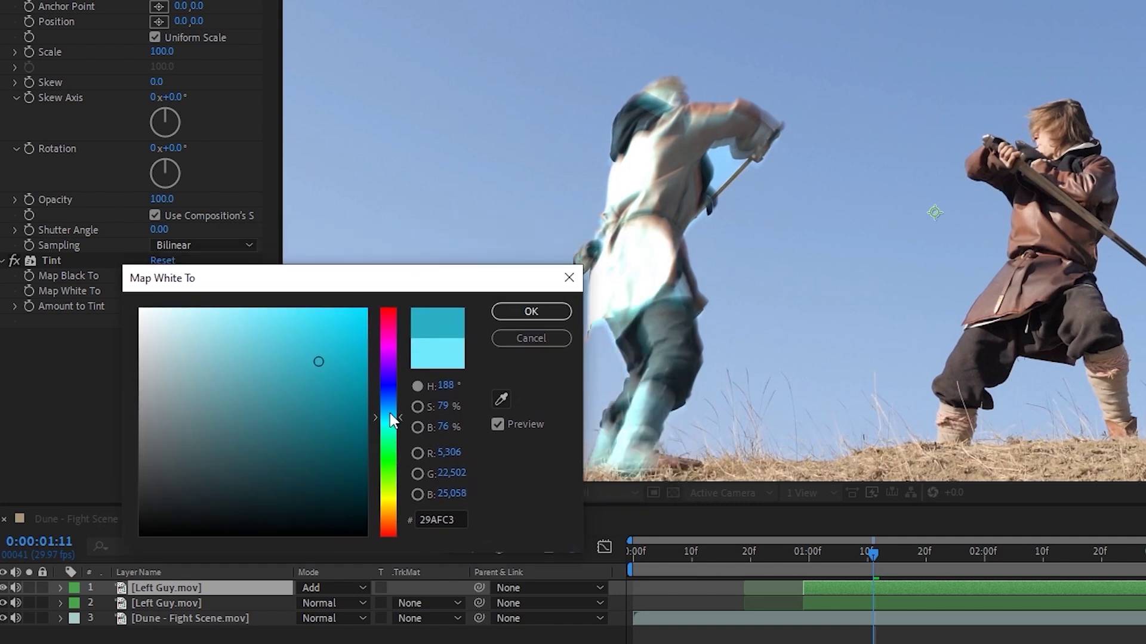
pyautogui.moveTo(389, 415); pyautogui.dragTo(393, 407)
pyautogui.moveTo(326, 354); pyautogui.dragTo(352, 375)
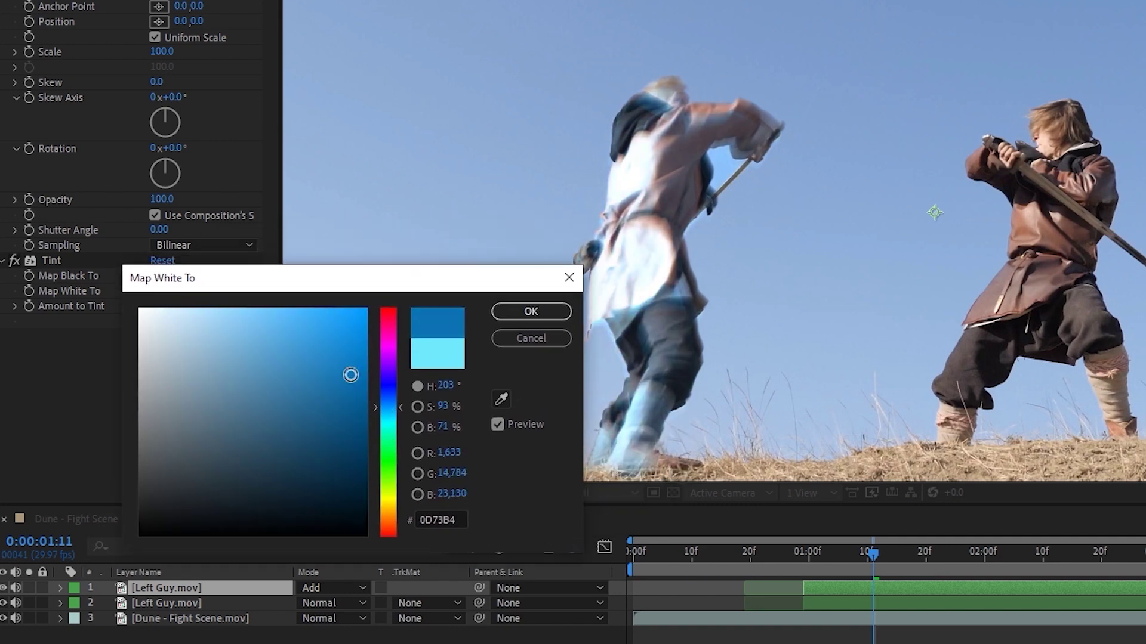
pyautogui.click(532, 311)
# - Step to the frame at about 0:00:01:08 and play back the blue-tinted shield effect
pyautogui.click(838, 552)
pyautogui.moveTo(843, 556); pyautogui.dragTo(855, 554)
pyautogui.press(',')
pyautogui.press(',')
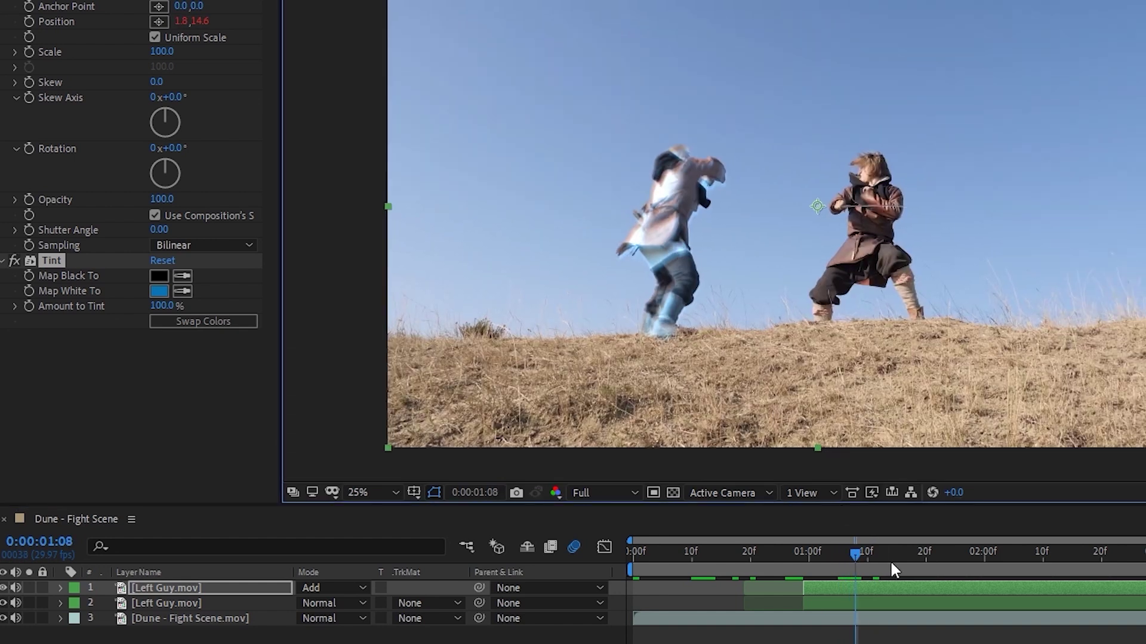
pyautogui.click(632, 1)
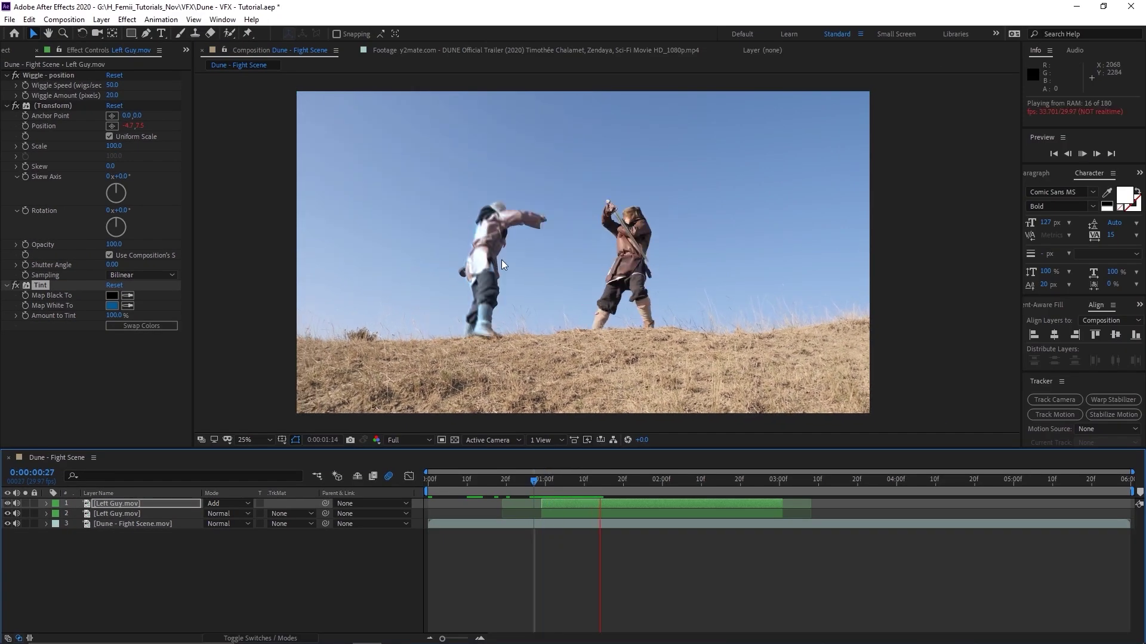
# - Draw a rectangular mask of about 840 × 732 px around the left fighter's upper body on the tinted layer
pyautogui.scroll(2, 489, 250)
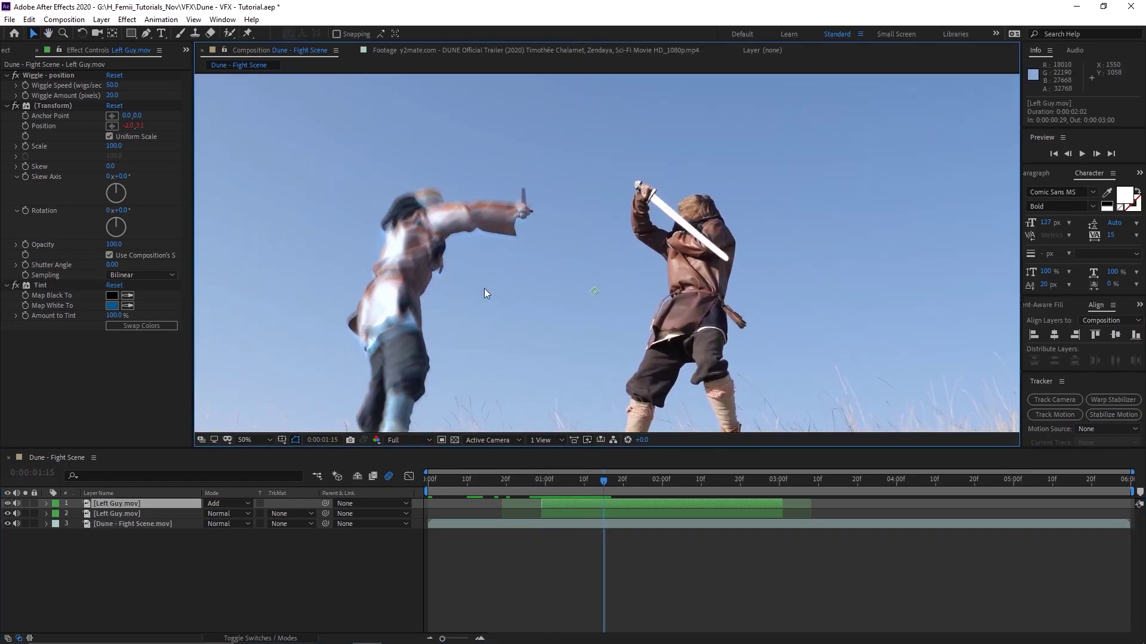
pyautogui.moveTo(421, 241); pyautogui.dragTo(443, 231)
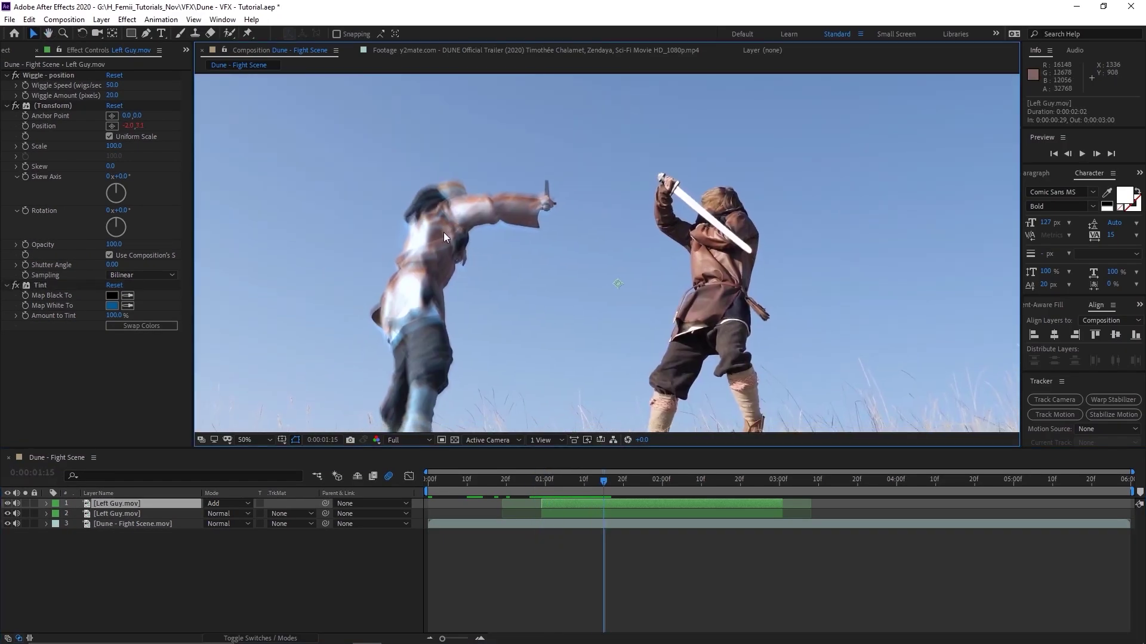
pyautogui.click(131, 34)
pyautogui.moveTo(340, 121)
pyautogui.mouseDown()
pyautogui.moveTo(549, 382)
pyautogui.moveTo(591, 341)
pyautogui.mouseUp()
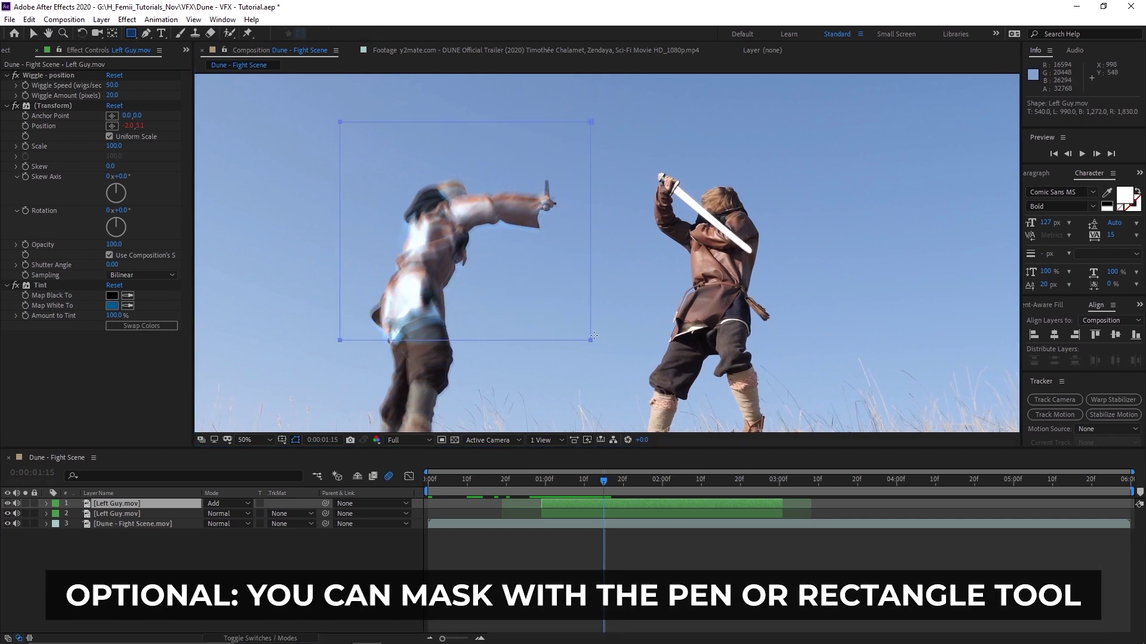
# - Keyframe the mask path at 0:00:01:15, and move the mask down over the left fighter's legs at 0:00:01:16
pyautogui.click(617, 504)
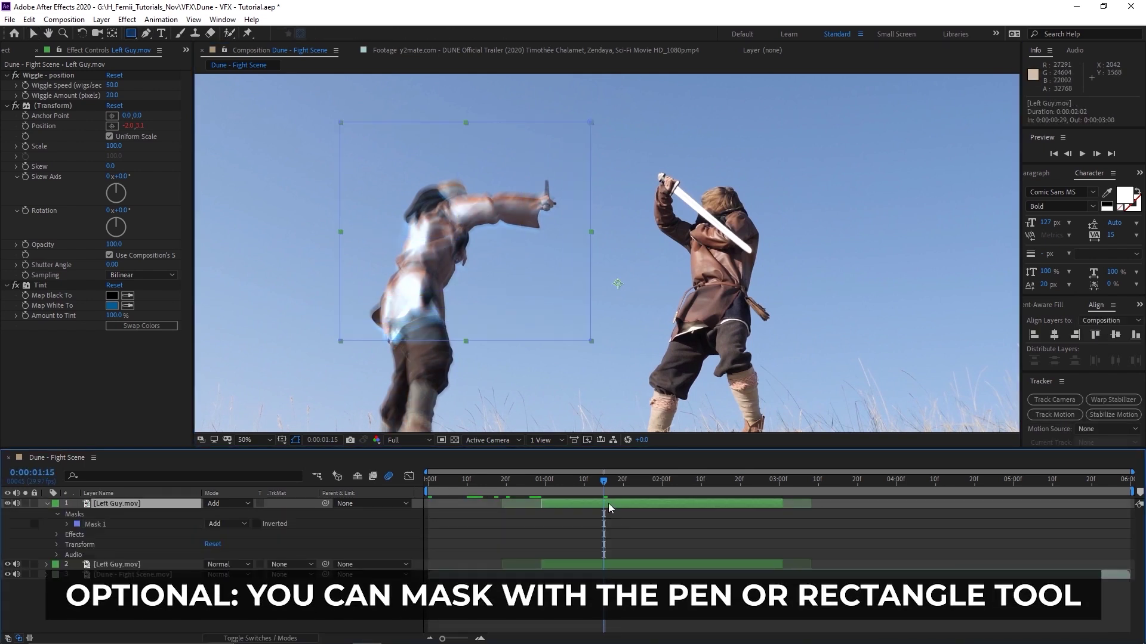
pyautogui.press('m')
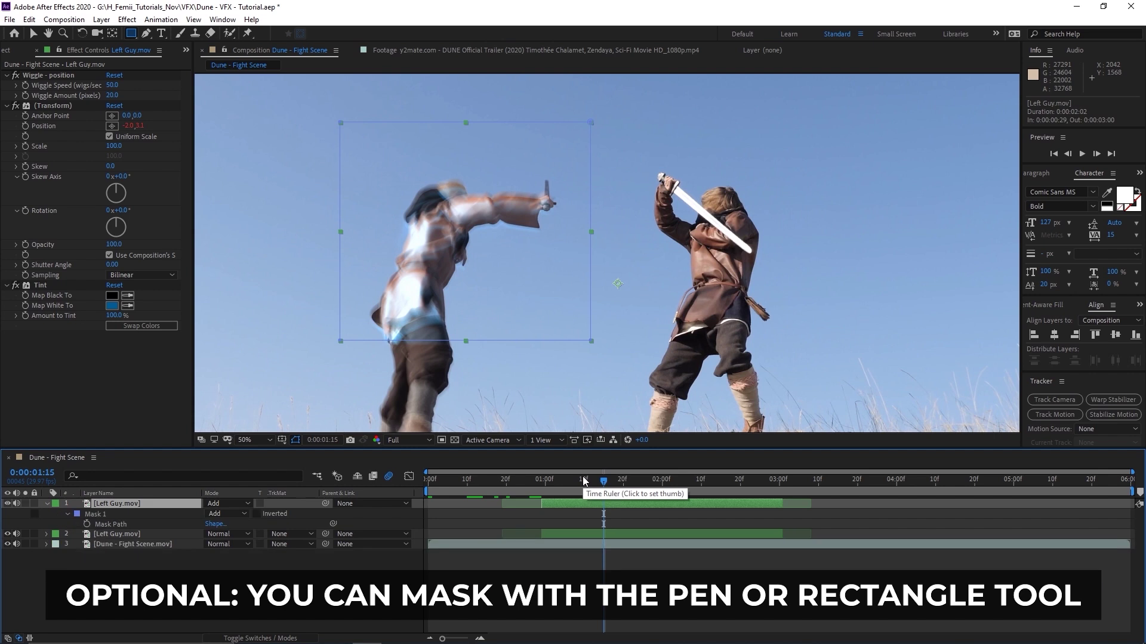
pyautogui.click(94, 514)
pyautogui.press('=')
pyautogui.press('pagedown')
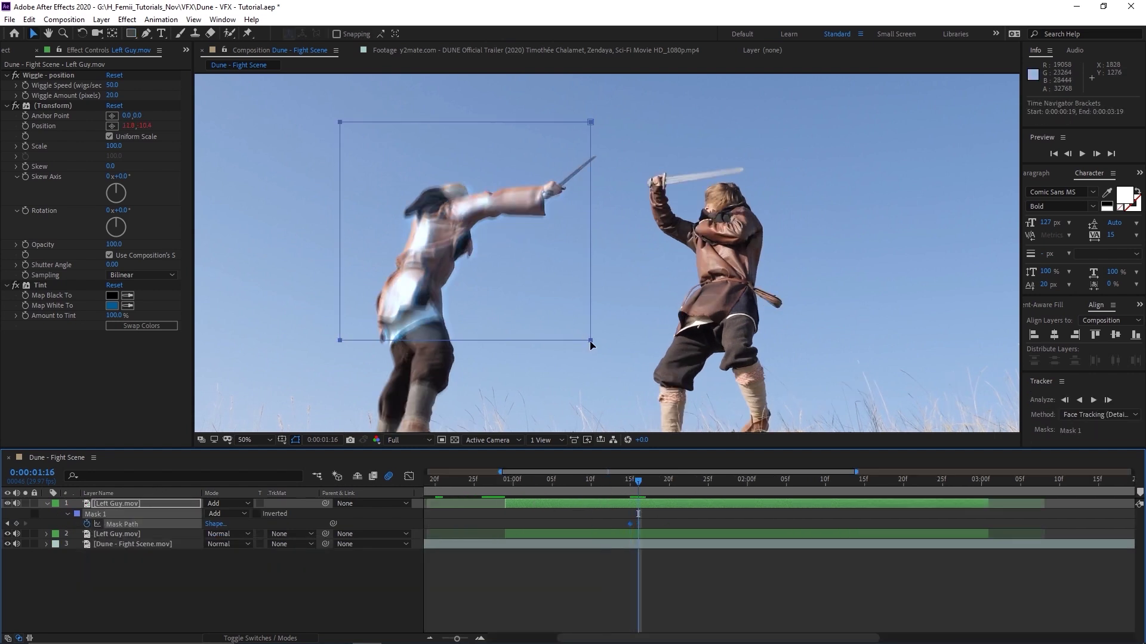
pyautogui.moveTo(590, 345); pyautogui.dragTo(567, 448)
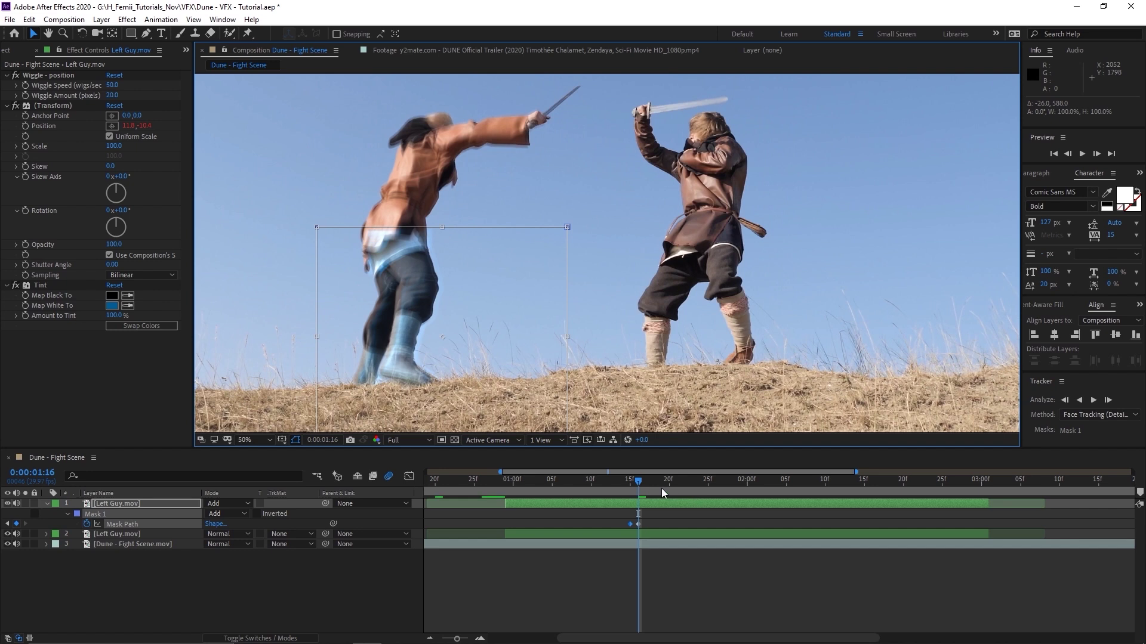
# - Move the mask back up over the left fighter's upper body at 0:00:01:17
pyautogui.press('pagedown')
pyautogui.moveTo(566, 226); pyautogui.dragTo(562, 176)
pyautogui.moveTo(502, 255); pyautogui.dragTo(487, 158)
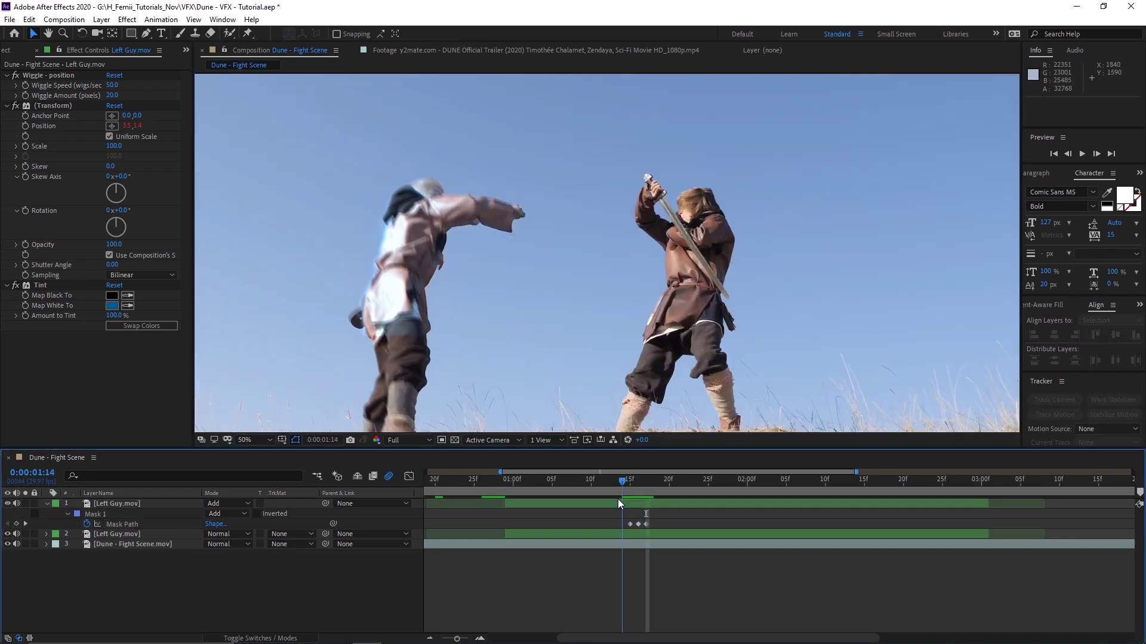
# - Play and scrub the animated mask across its keyframes from 0:00:01:15 to 0:00:01:17
pyautogui.moveTo(621, 504)
pyautogui.mouseDown()
pyautogui.moveTo(642, 506)
pyautogui.moveTo(632, 491)
pyautogui.moveTo(675, 493)
pyautogui.moveTo(614, 491)
pyautogui.mouseUp()
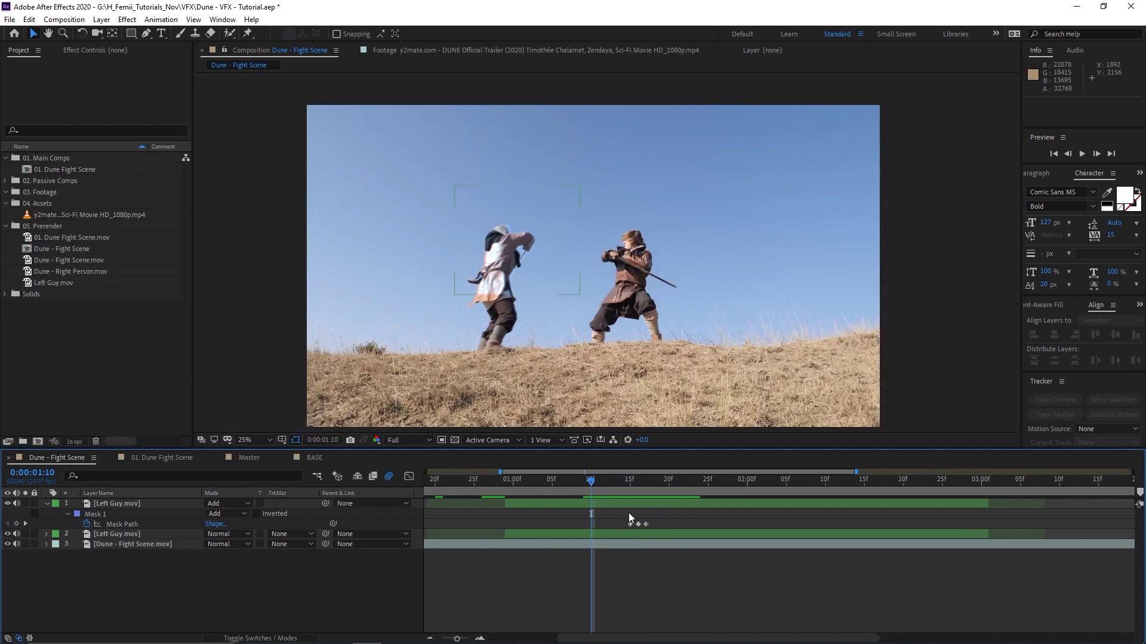
pyautogui.press('space')
pyautogui.press('space')
pyautogui.click(601, 490)
pyautogui.moveTo(685, 491); pyautogui.dragTo(630, 491)
pyautogui.click(645, 500)
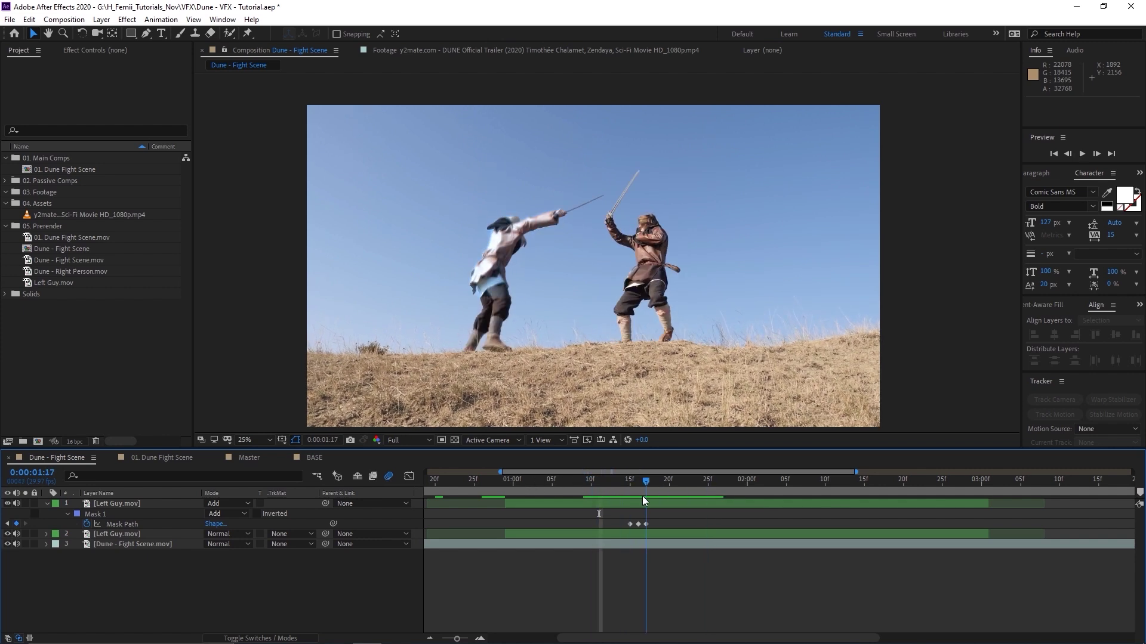
# - Delete Mask 1 from the tinted Left Guy.mov layer
pyautogui.click(109, 513)
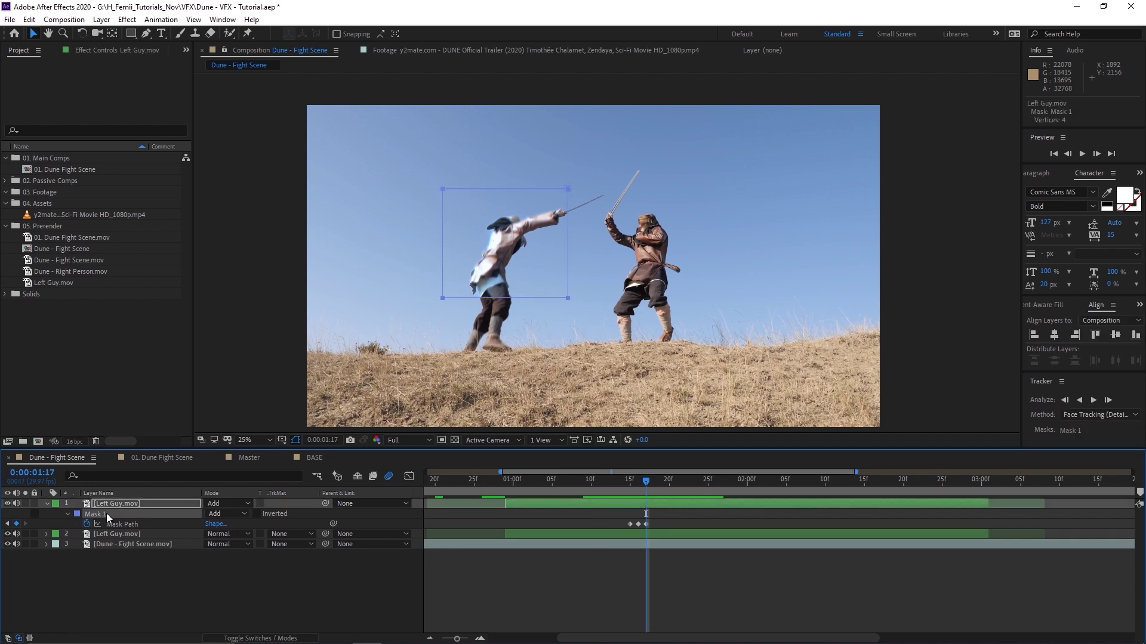
pyautogui.press('m')
pyautogui.click(639, 559)
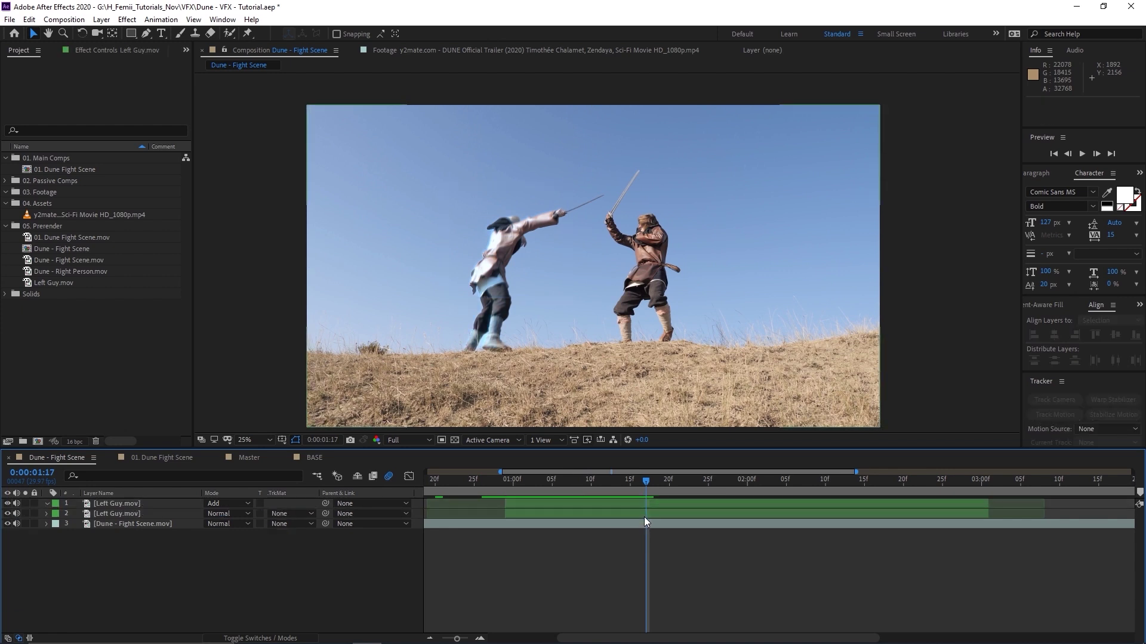
# - Duplicate the untinted Left Guy.mov layer and remove the Wiggle - position and Transform effects from its lower copy
pyautogui.click(644, 516)
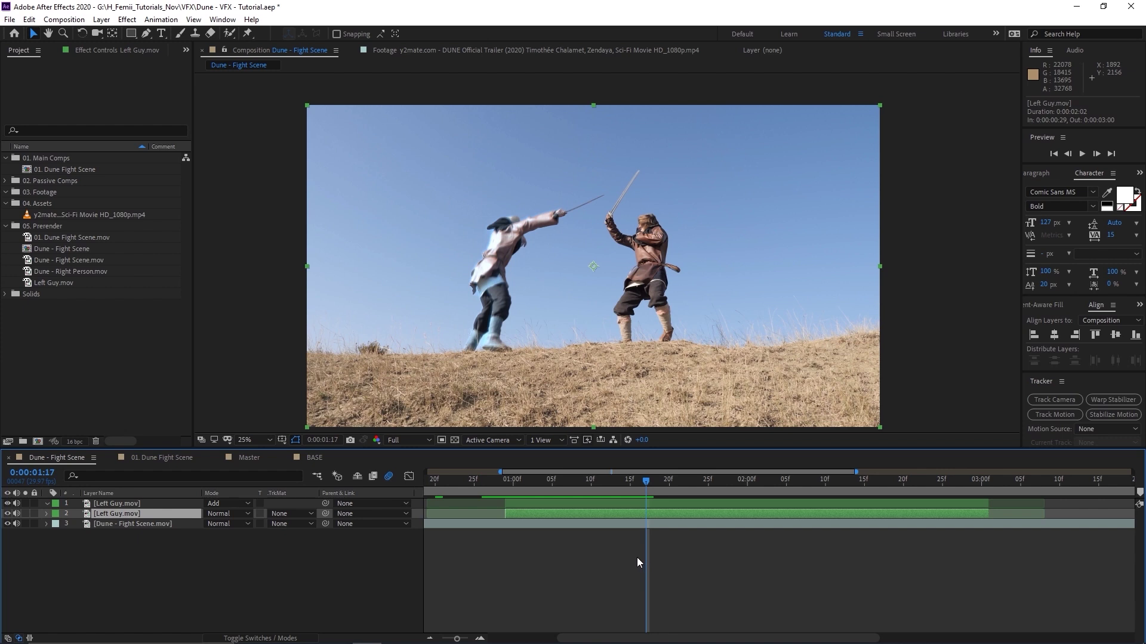
pyautogui.scroll(2, 562, 361)
pyautogui.hotkey('ctrl', 'd')
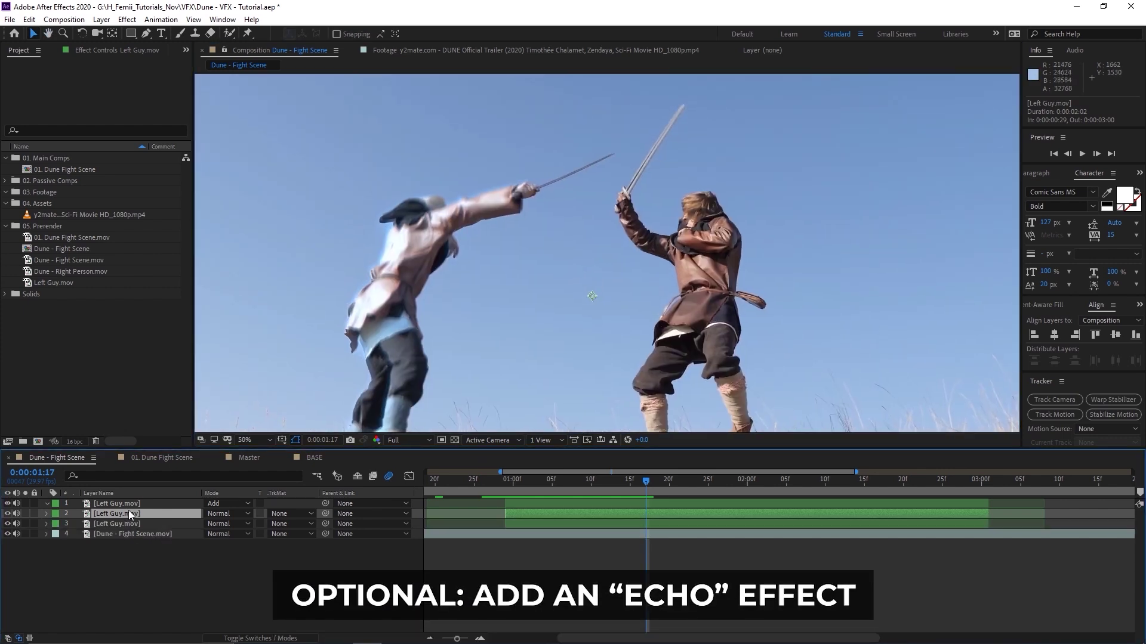
pyautogui.click(124, 524)
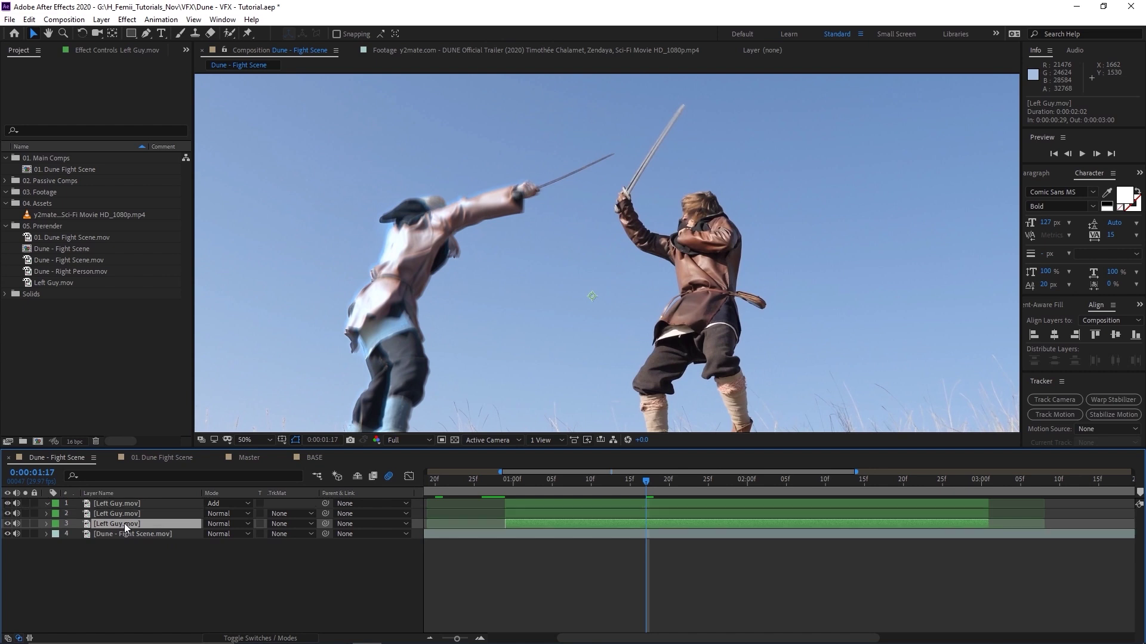
pyautogui.click(107, 51)
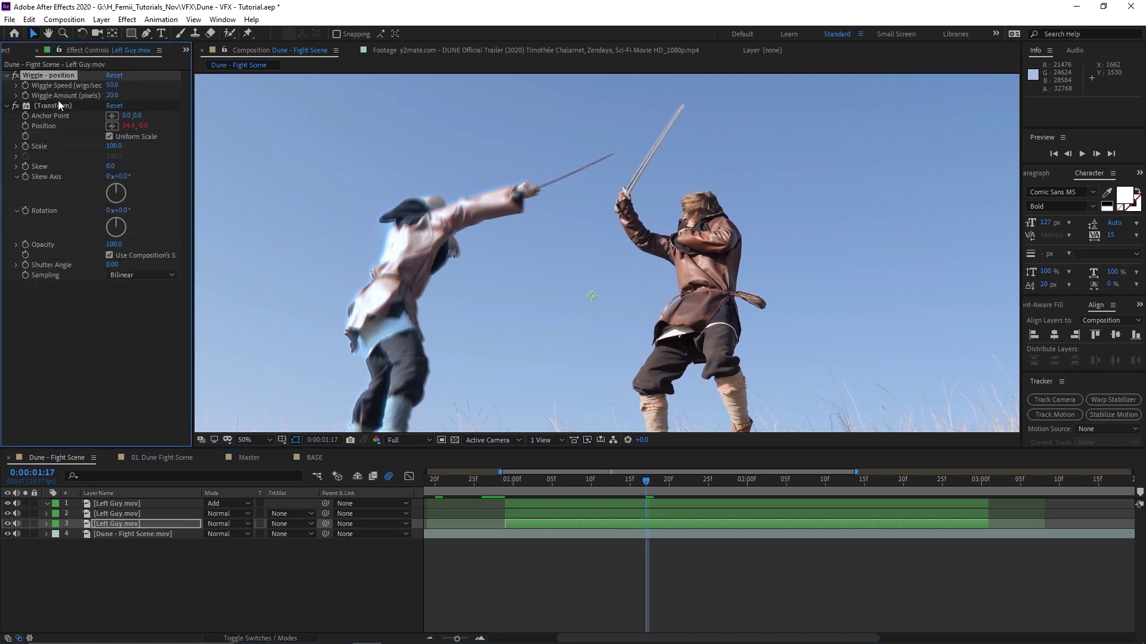
pyautogui.press('Delete')
# - Apply the Echo effect to the lowest Left Guy.mov layer
pyautogui.hotkey('ctrl', 'space')
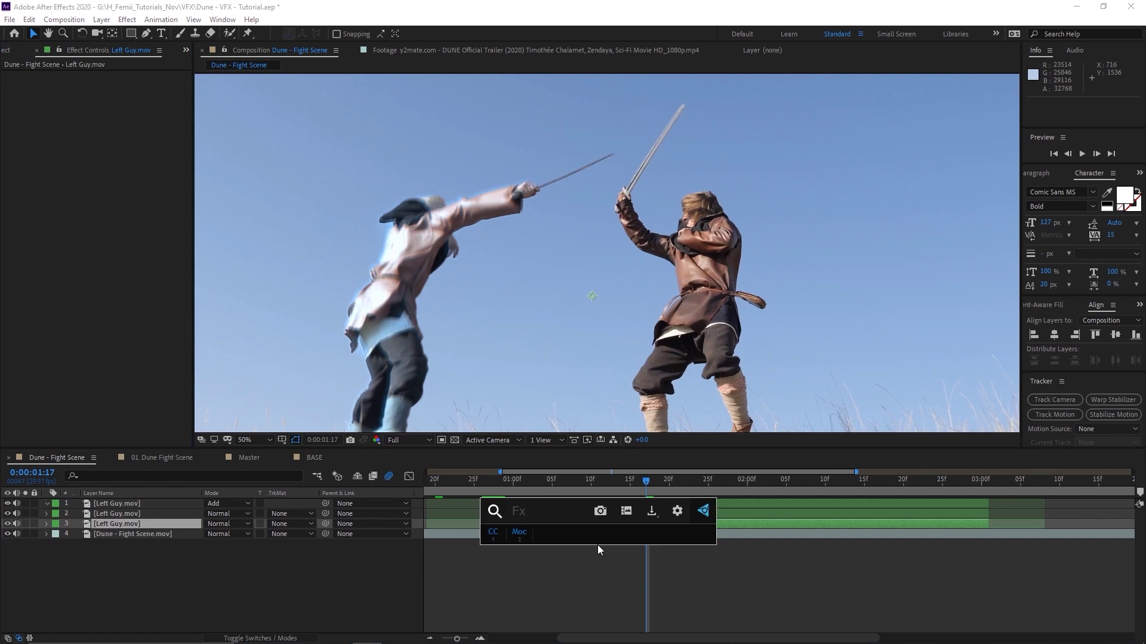
pyautogui.write('echo')
pyautogui.press('Return')
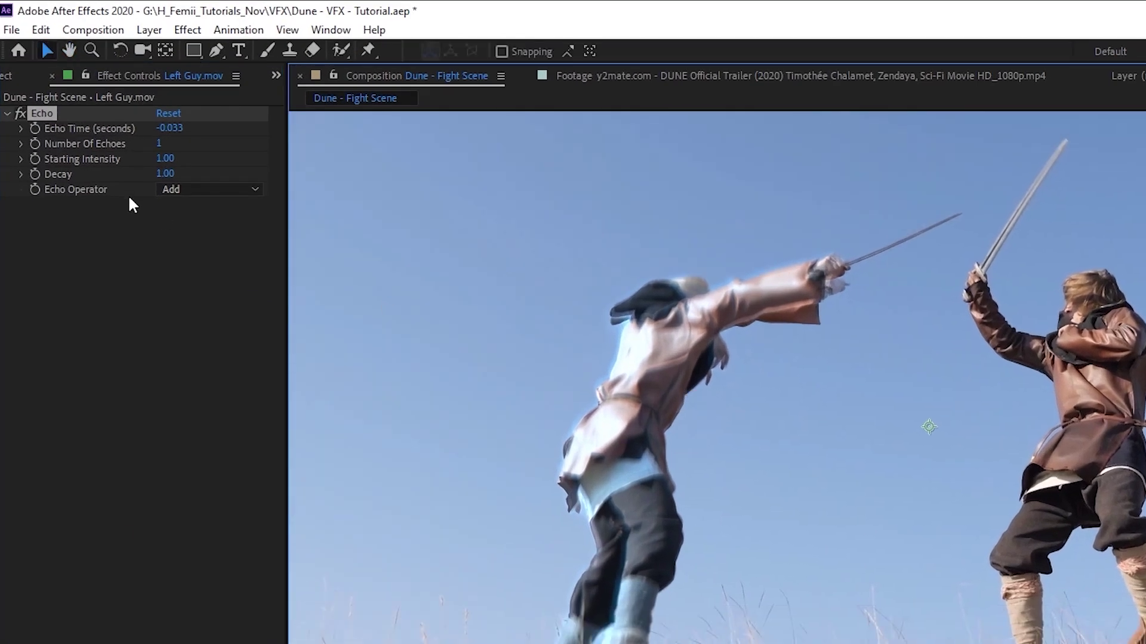
# - Set the Echo effect's decay to 0.20 and number of echoes to 5, and preview the fighter's trails
pyautogui.moveTo(165, 173); pyautogui.dragTo(94, 173)
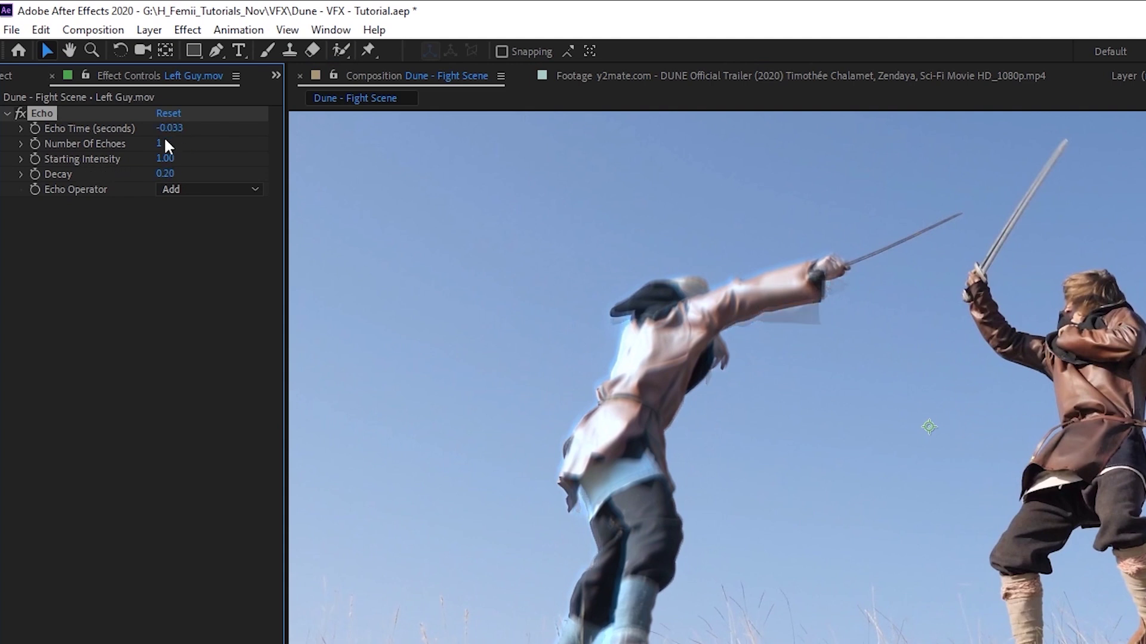
pyautogui.write('5')
pyautogui.press('Return')
pyautogui.press('space')
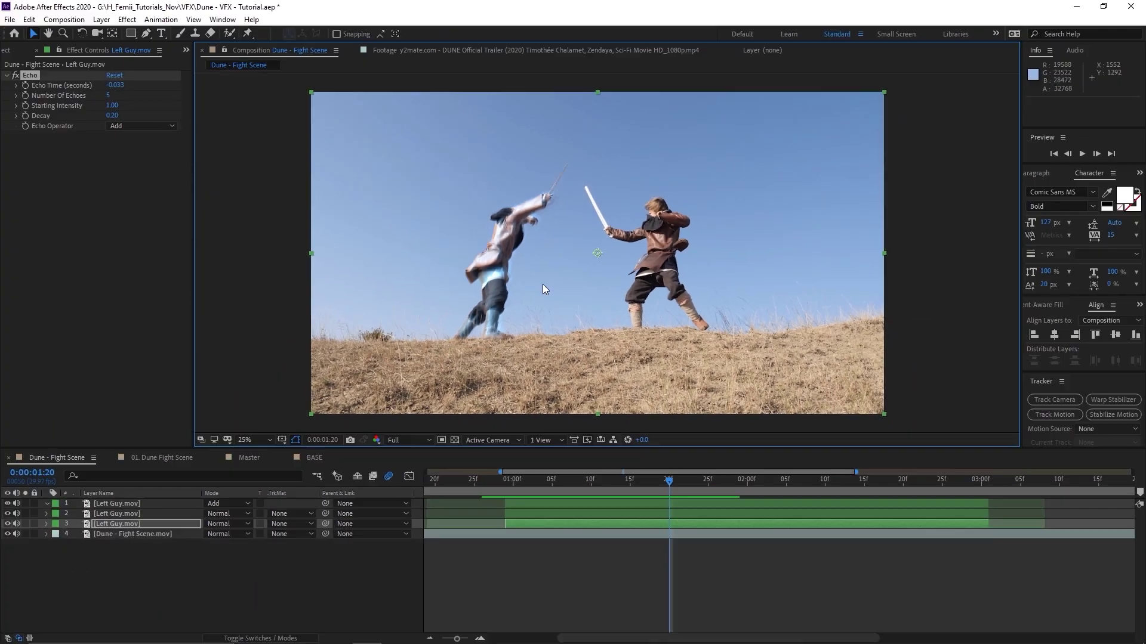
pyautogui.scroll(2, 543, 284)
pyautogui.moveTo(542, 284); pyautogui.dragTo(556, 285)
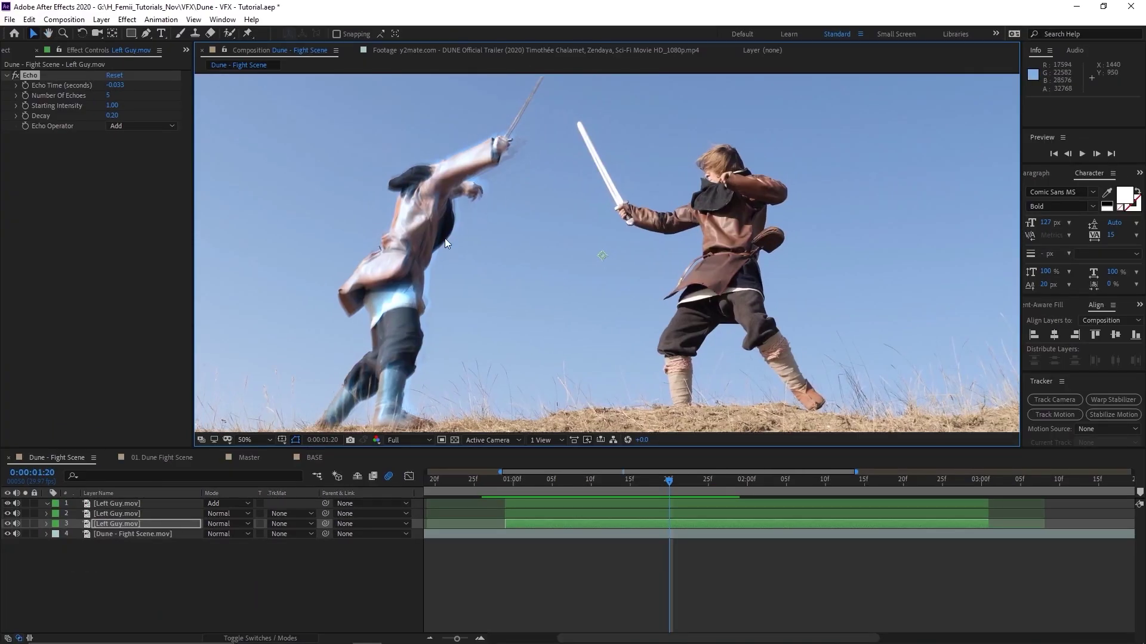
# - Copy the Lumetri Color adjustment layer from the BASE composition into Dune - Fight Scene as Blue Desat, directly above Dune - Fight Scene.mov
pyautogui.click(312, 458)
pyautogui.click(122, 620)
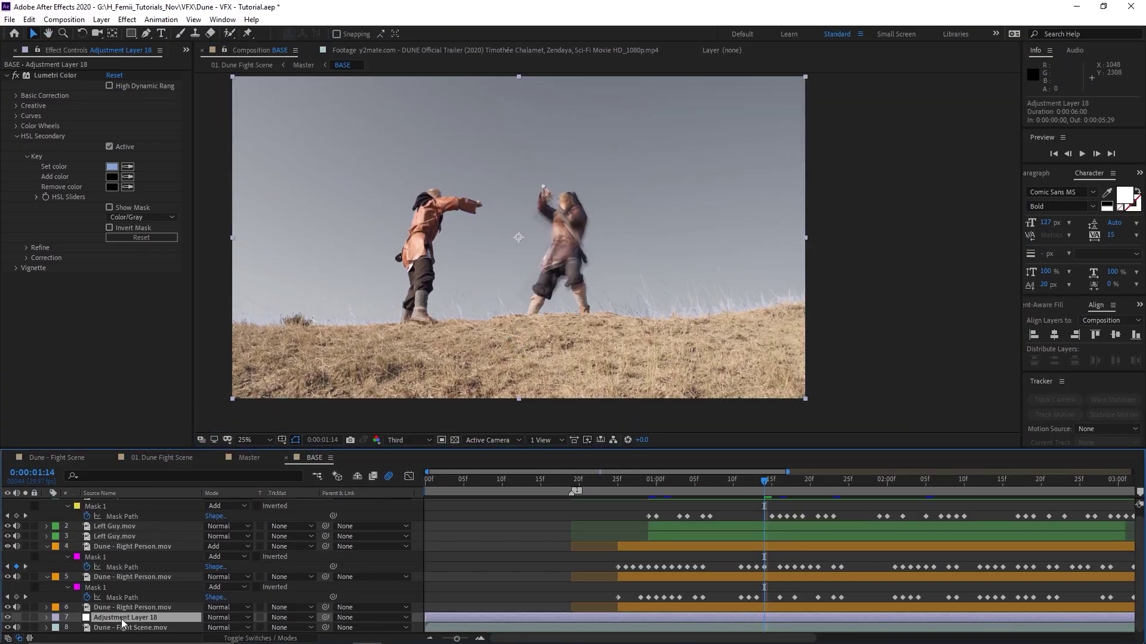
pyautogui.click(70, 458)
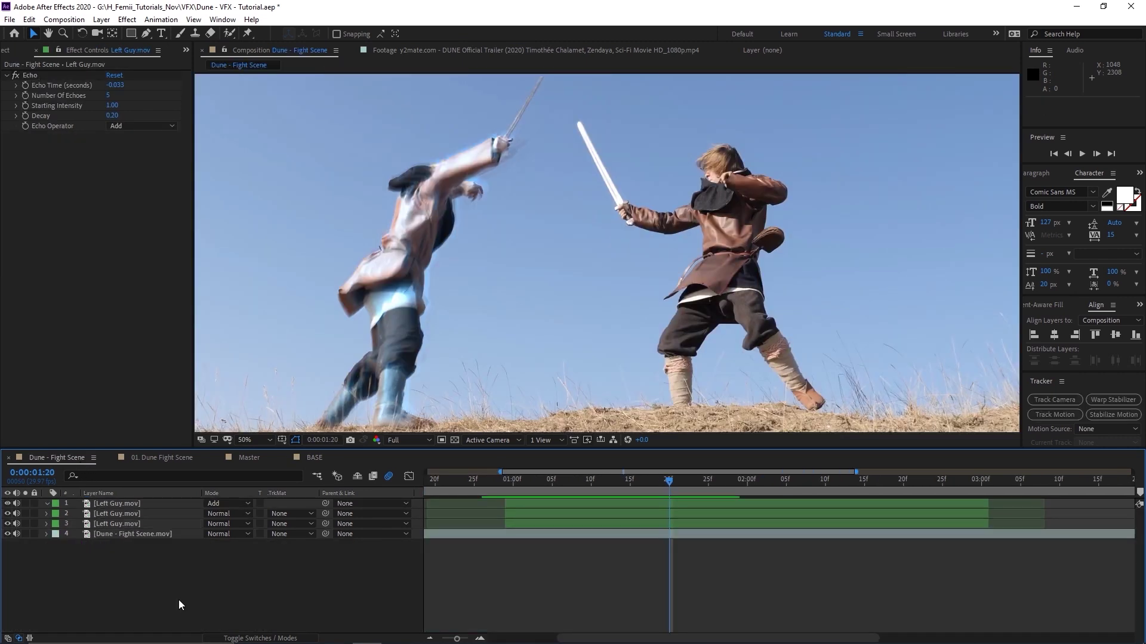
pyautogui.moveTo(178, 506); pyautogui.dragTo(190, 539)
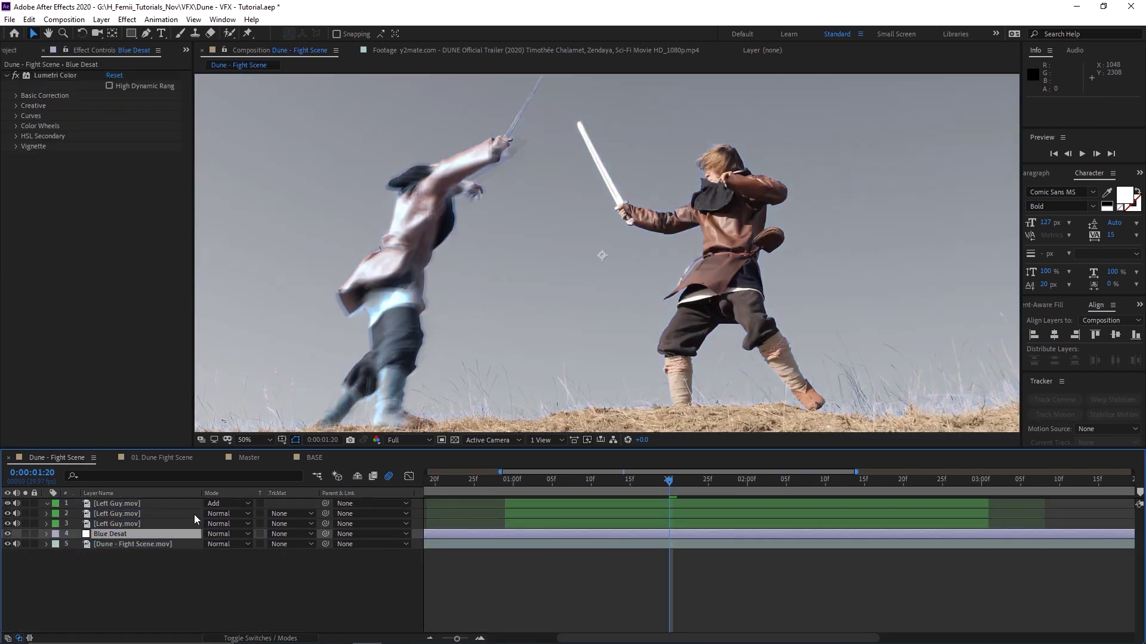
pyautogui.click(79, 78)
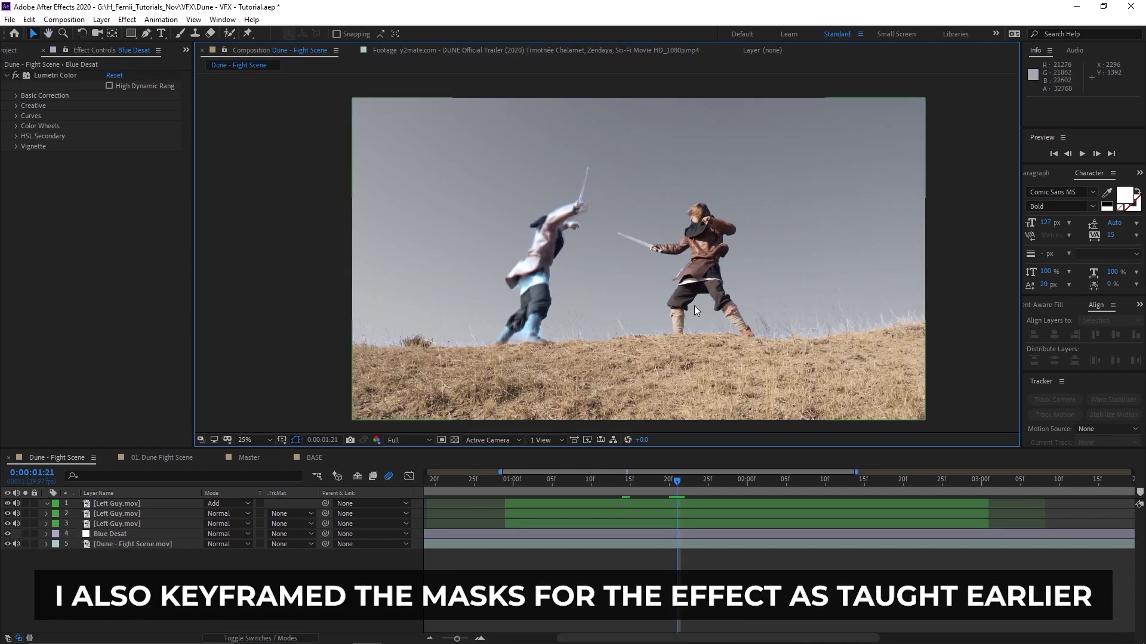
pyautogui.scroll(2, 598, 280)
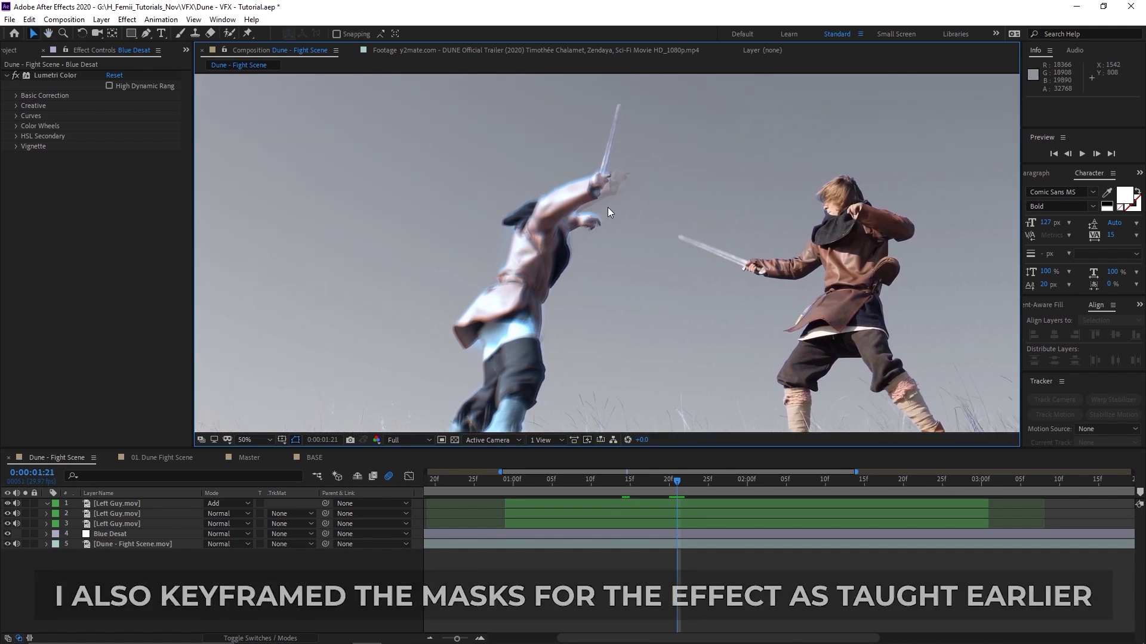
pyautogui.moveTo(629, 206)
pyautogui.mouseDown()
pyautogui.moveTo(629, 176)
pyautogui.moveTo(637, 191)
pyautogui.mouseUp()
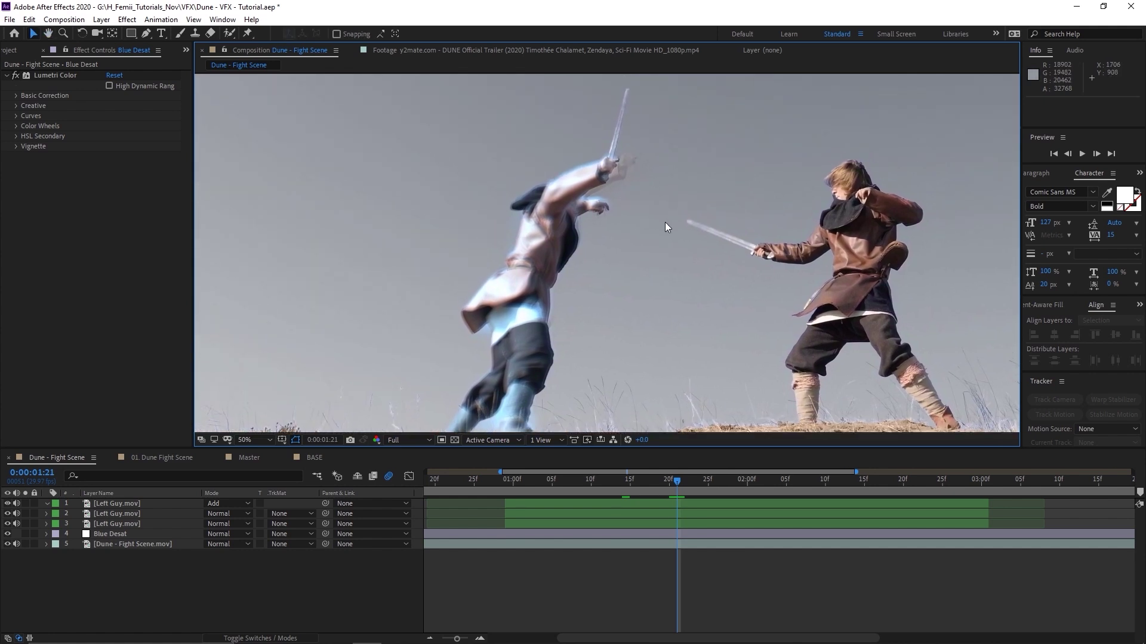